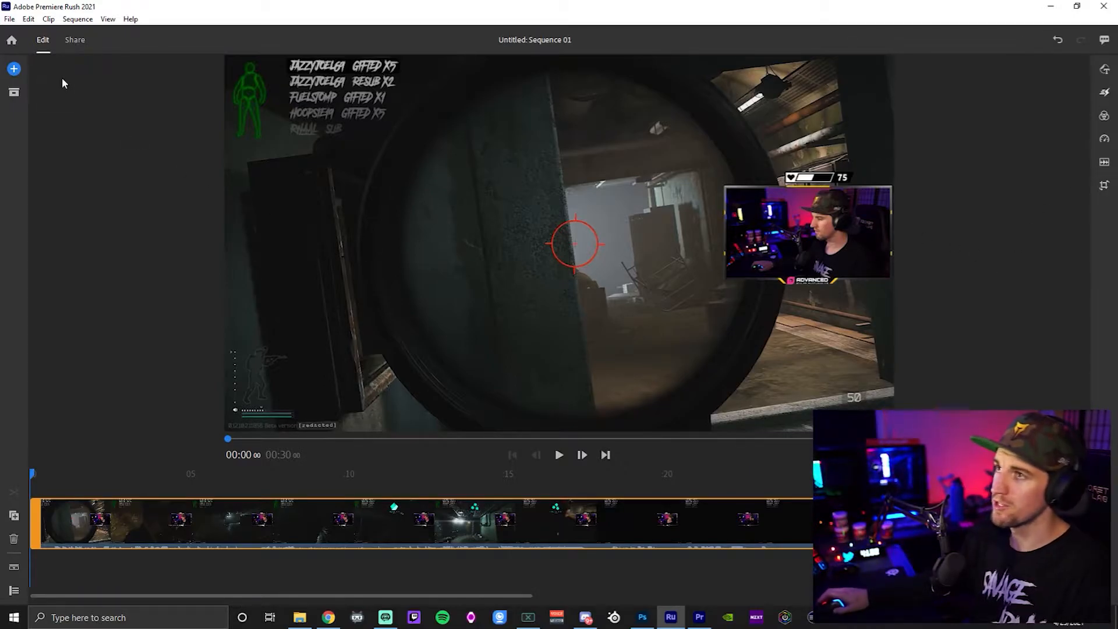
- Set the sequence's aspect ratio to 9:16 (Portrait)
click(29, 19)
mouse_move(64, 20)
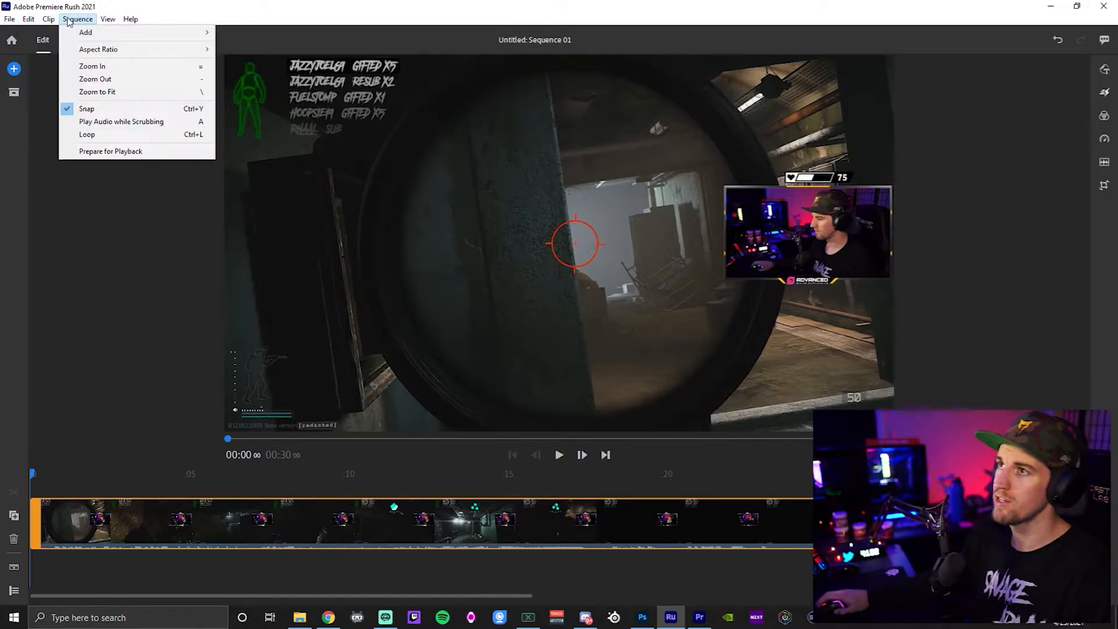
mouse_move(96, 51)
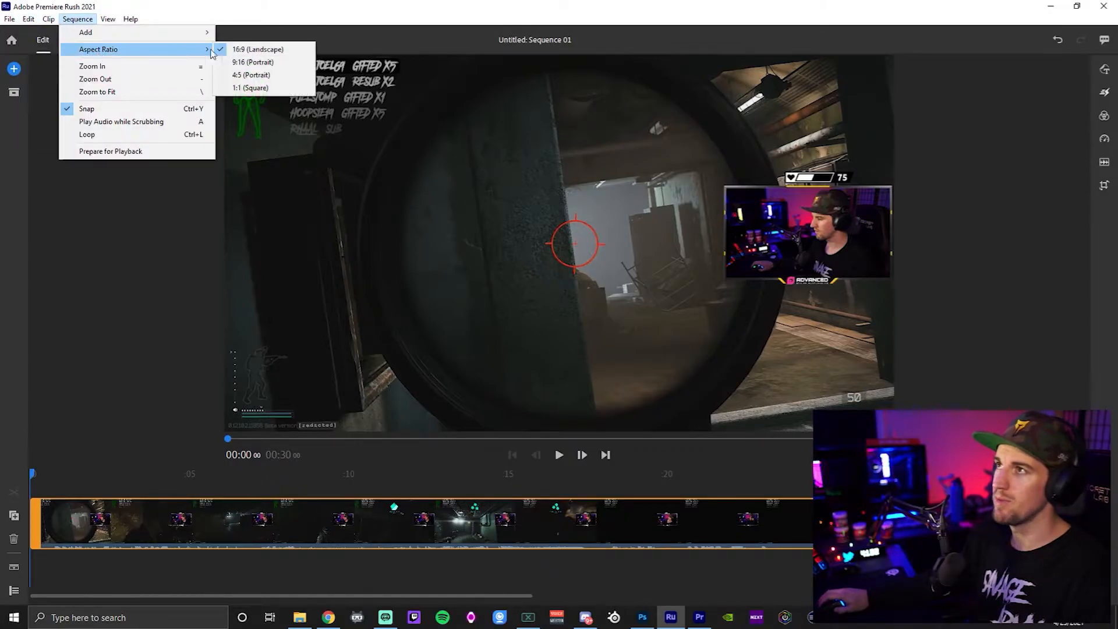
click(259, 62)
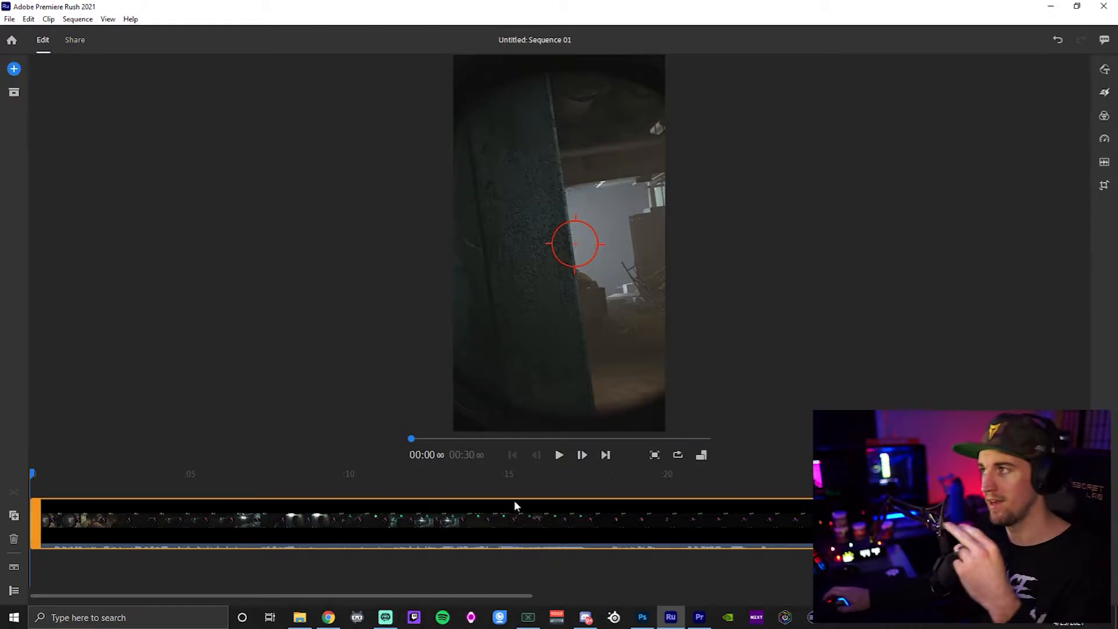
- Duplicate the clip and stack the copy on a track above the original, starting at 00:00
click(14, 515)
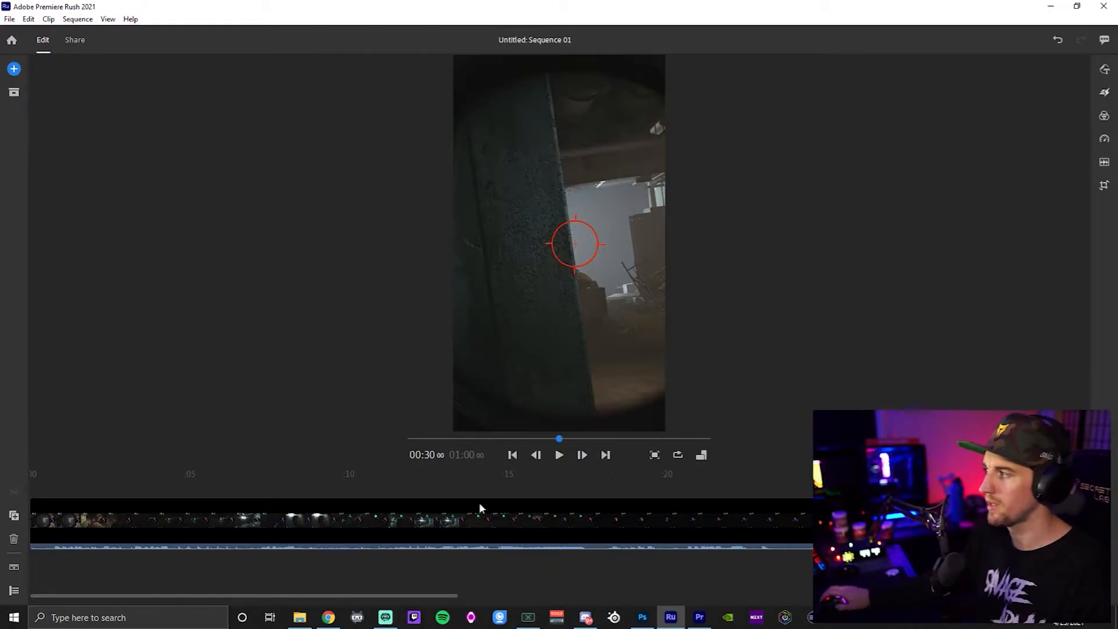
drag(473, 471, 60, 493)
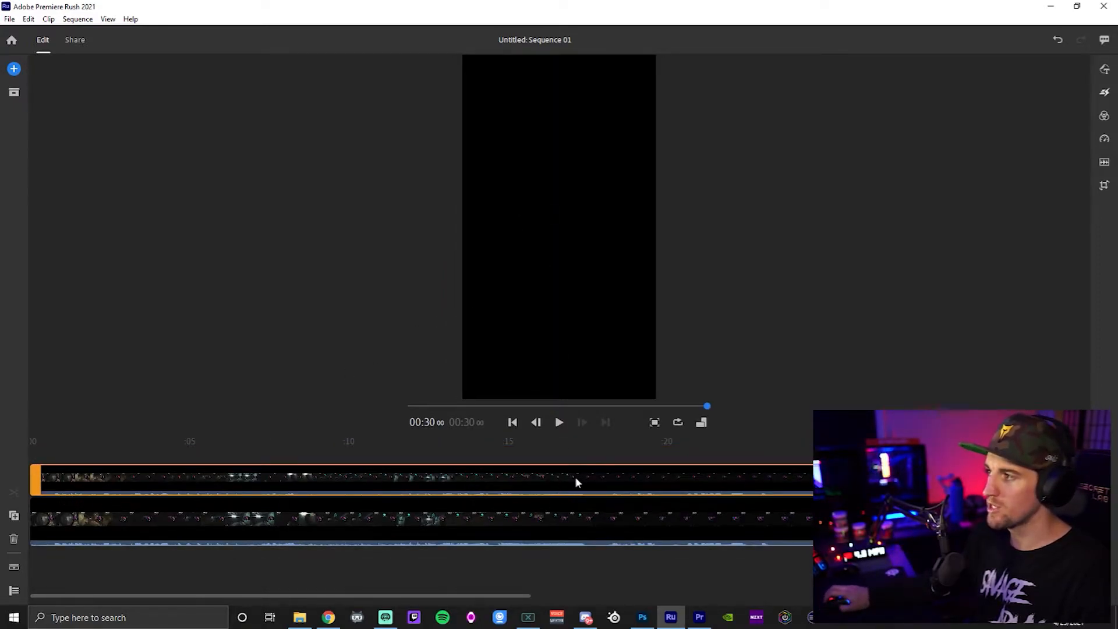
- Scale the upper clip to about 180, crop it to the webcam, and place it across the frame's upper part at about -755, 241
drag(583, 447, 521, 447)
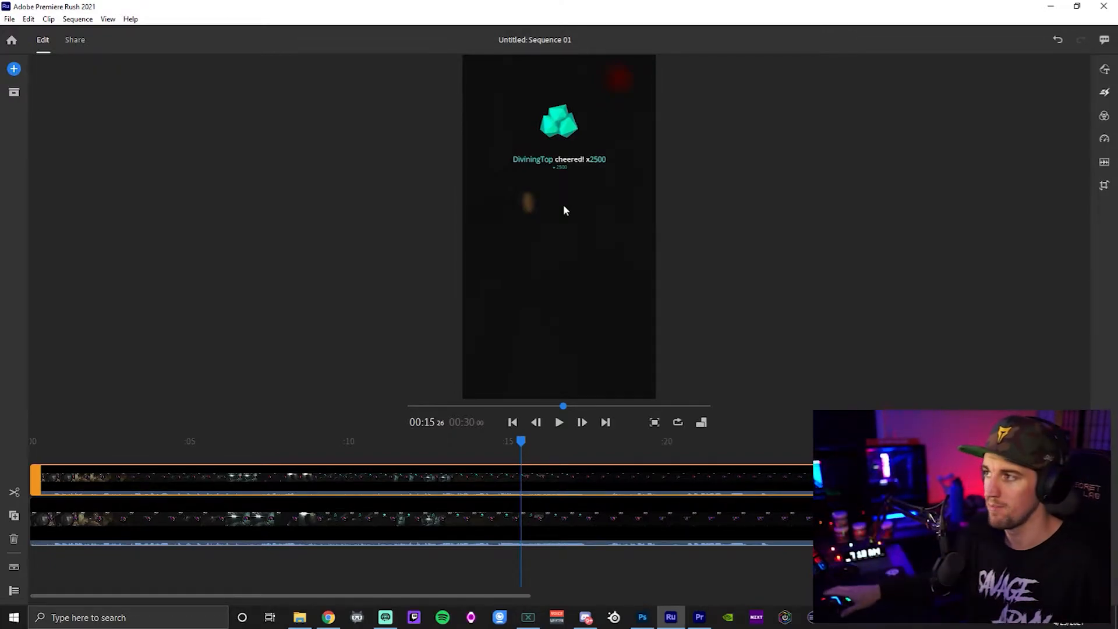
click(549, 470)
drag(552, 441, 306, 445)
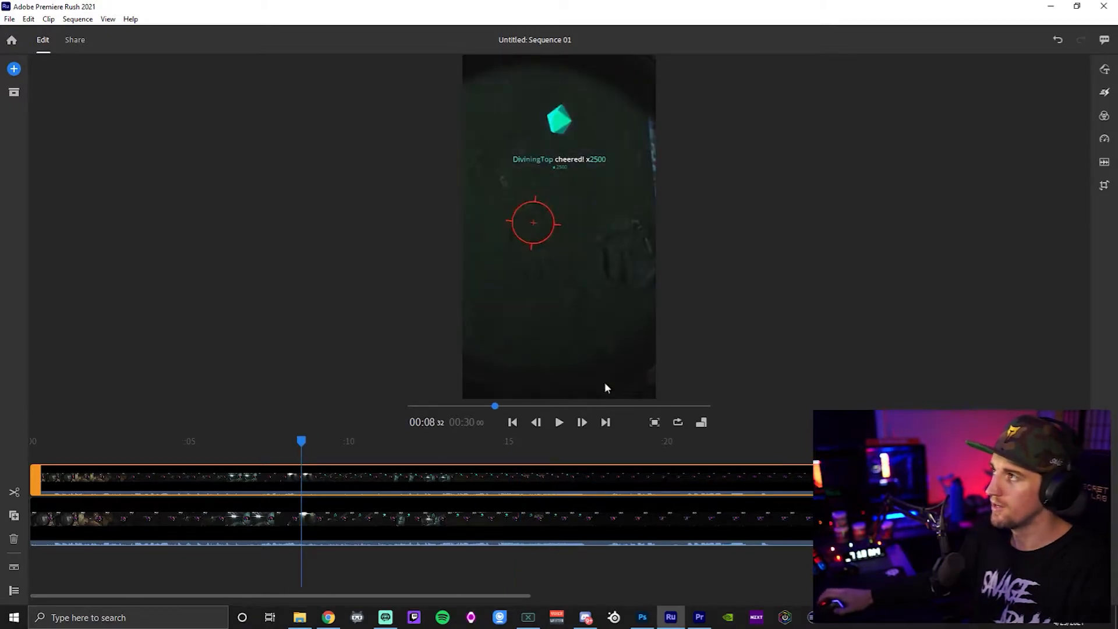
click(522, 321)
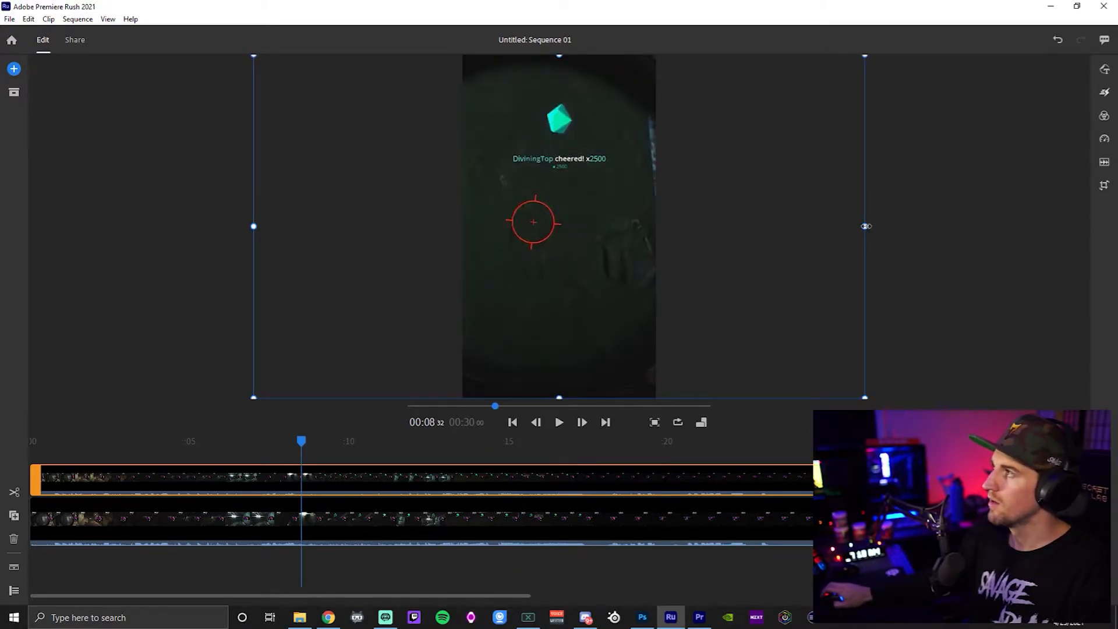
drag(865, 227, 831, 226)
drag(626, 232, 426, 135)
drag(629, 130, 691, 130)
drag(606, 135, 547, 133)
mouse_move(632, 127)
mouse_down()
mouse_move(673, 125)
mouse_move(599, 139)
mouse_move(630, 128)
mouse_up()
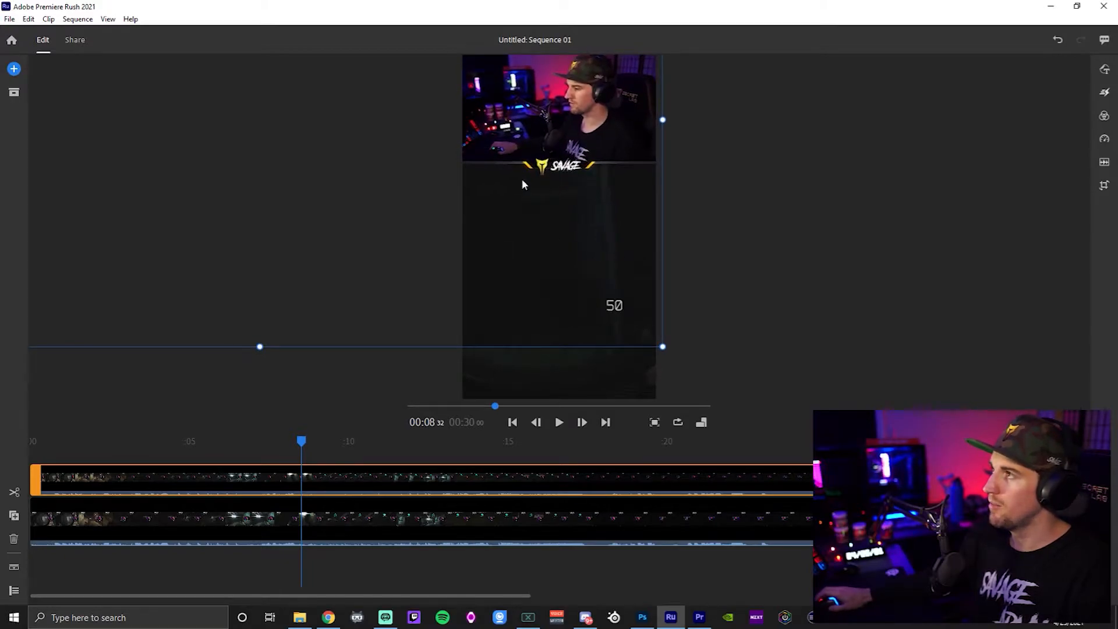
click(1104, 185)
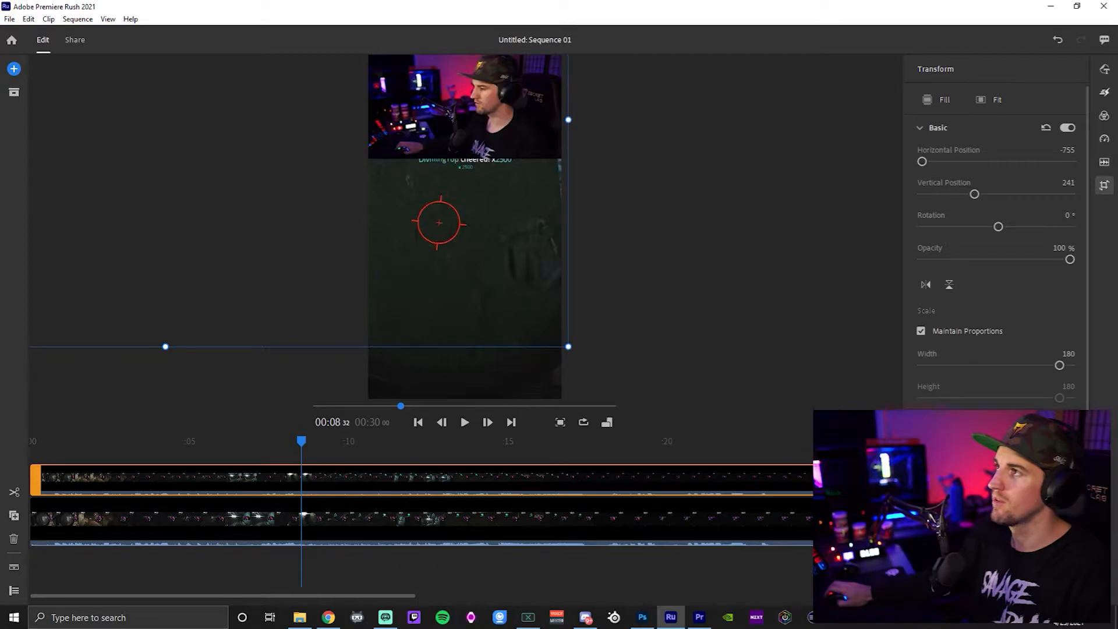
- Scale the lower gameplay clip to about 96 and position it below the webcam at about 349 horizontal, 831 vertical
click(423, 518)
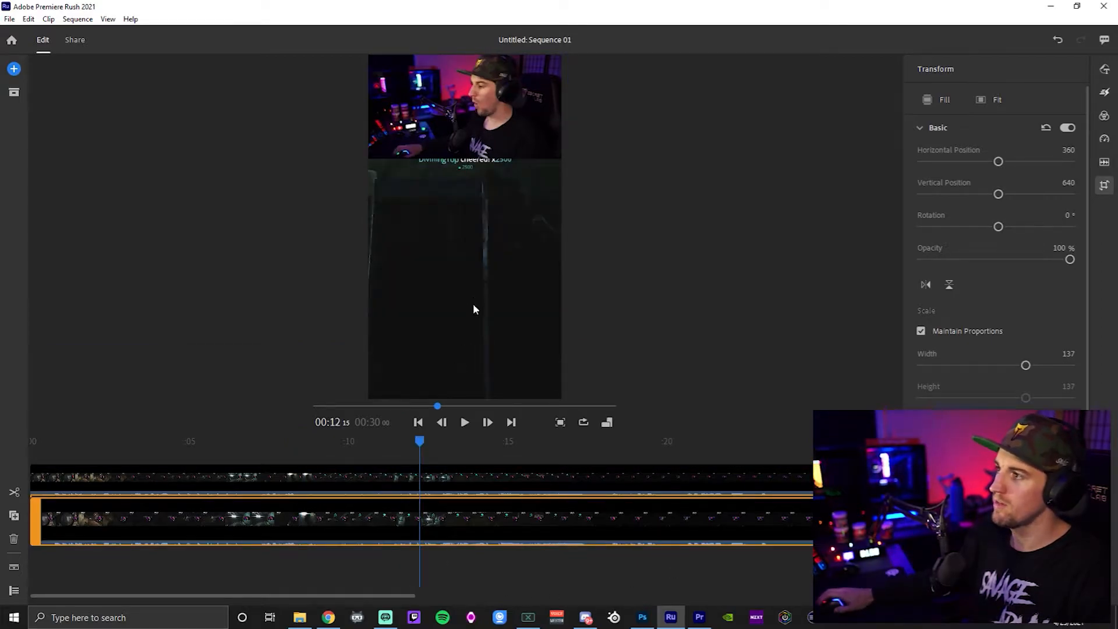
drag(458, 294, 462, 315)
drag(468, 76, 467, 134)
drag(466, 208, 458, 225)
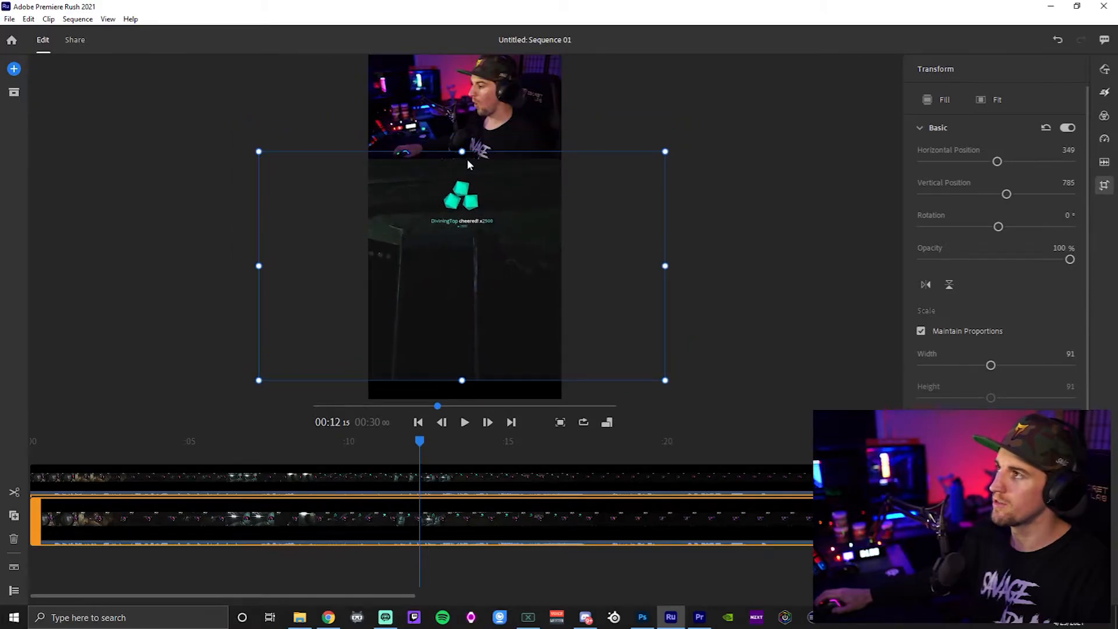
drag(461, 152, 461, 146)
drag(467, 192, 469, 204)
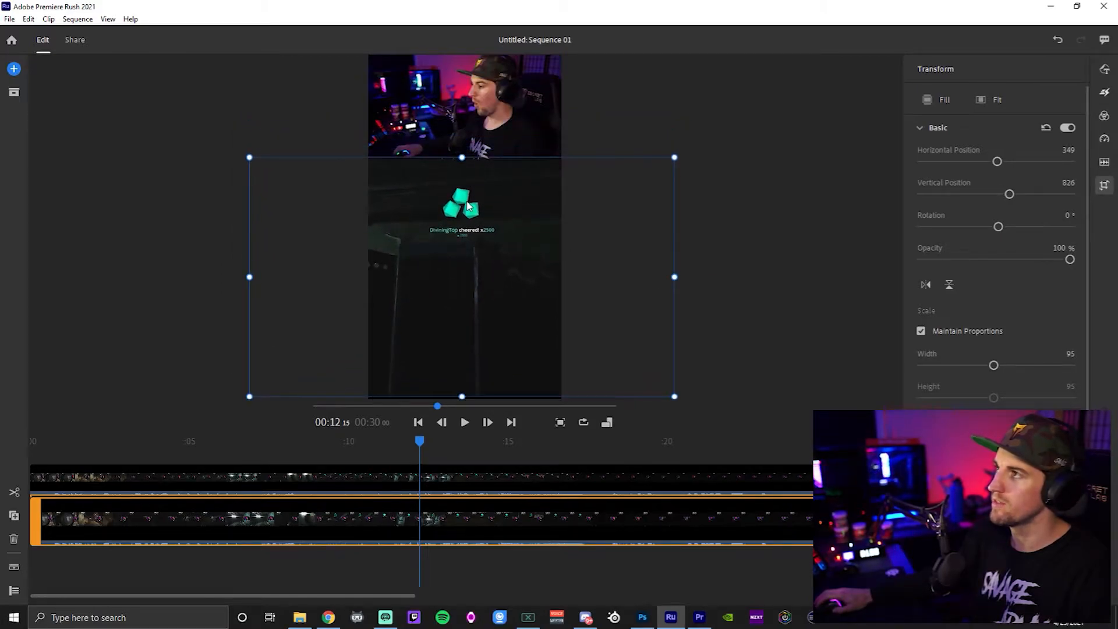
drag(462, 158, 465, 186)
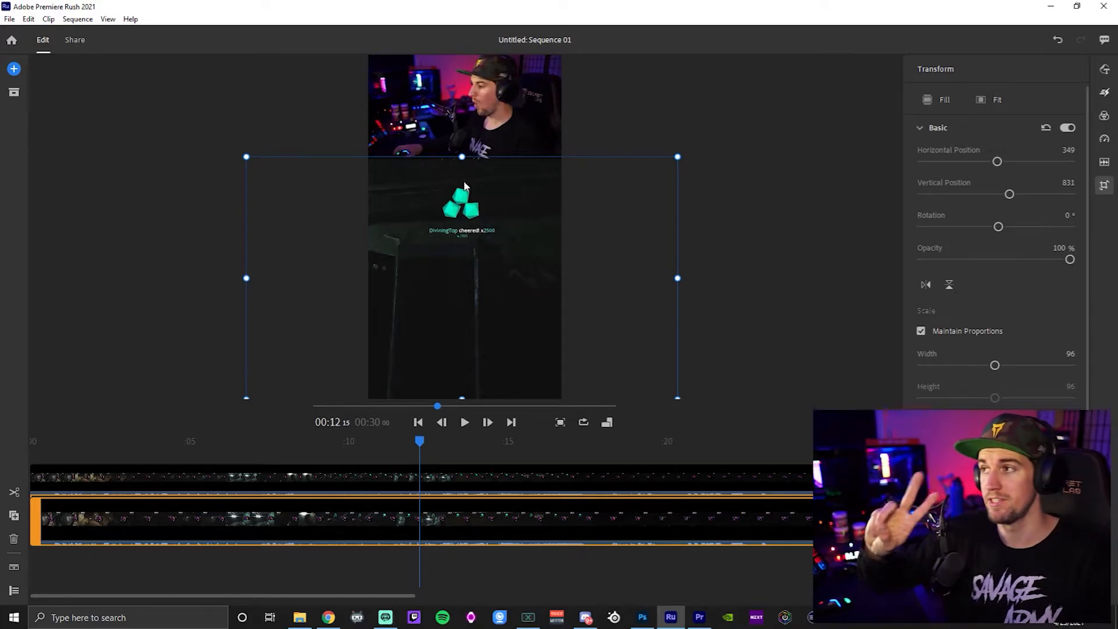
click(724, 245)
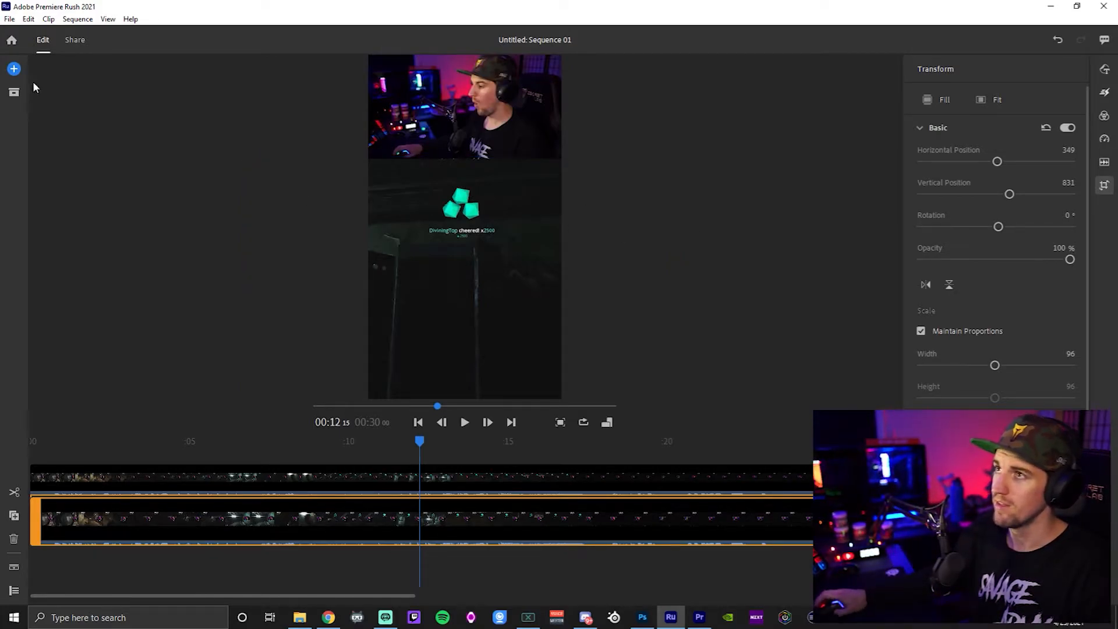
- Examine the local export's advanced settings and the available resolution options
click(71, 40)
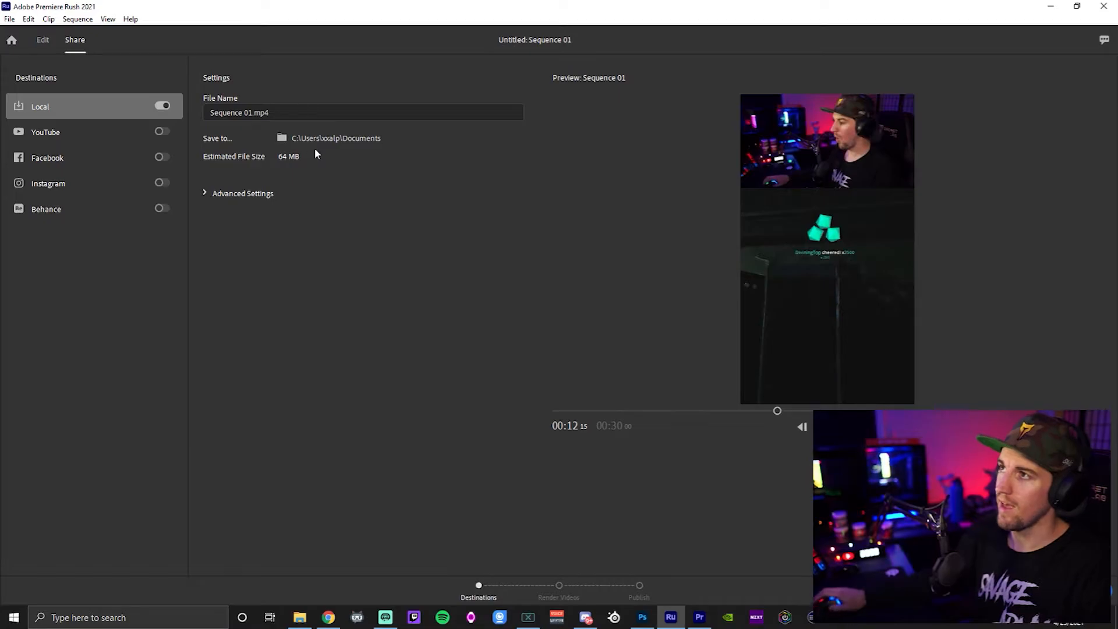
click(233, 194)
click(317, 241)
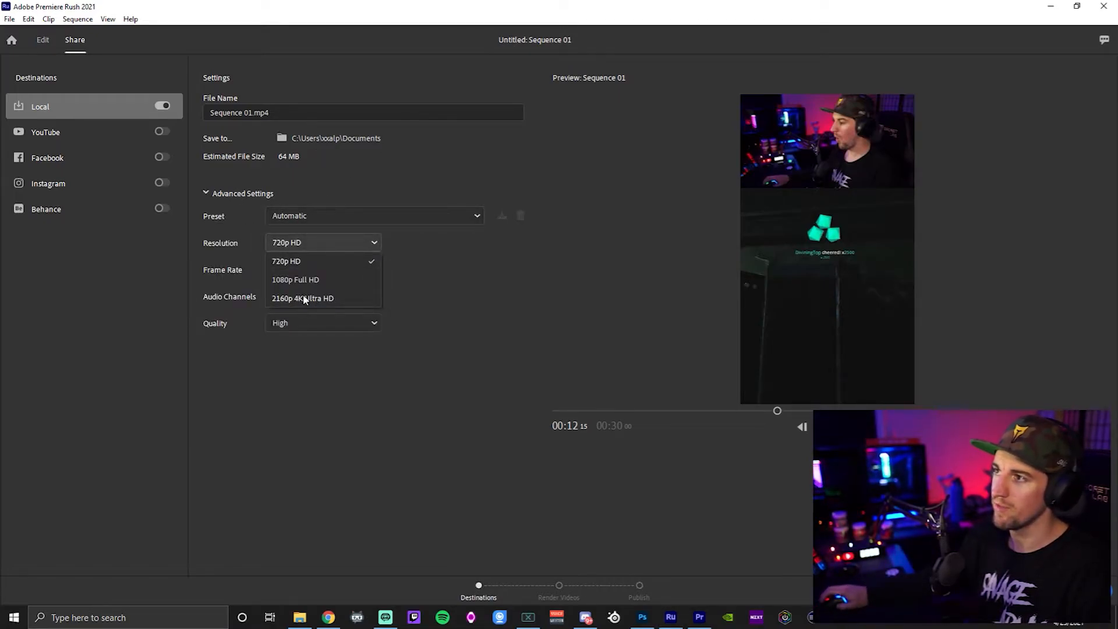
click(445, 315)
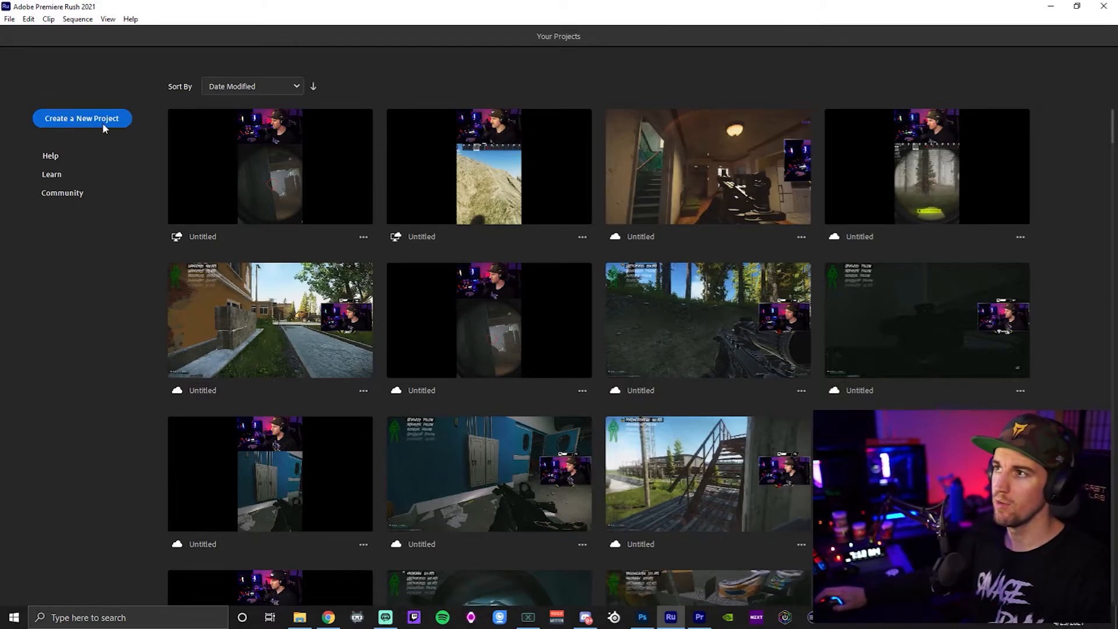
click(96, 121)
click(407, 185)
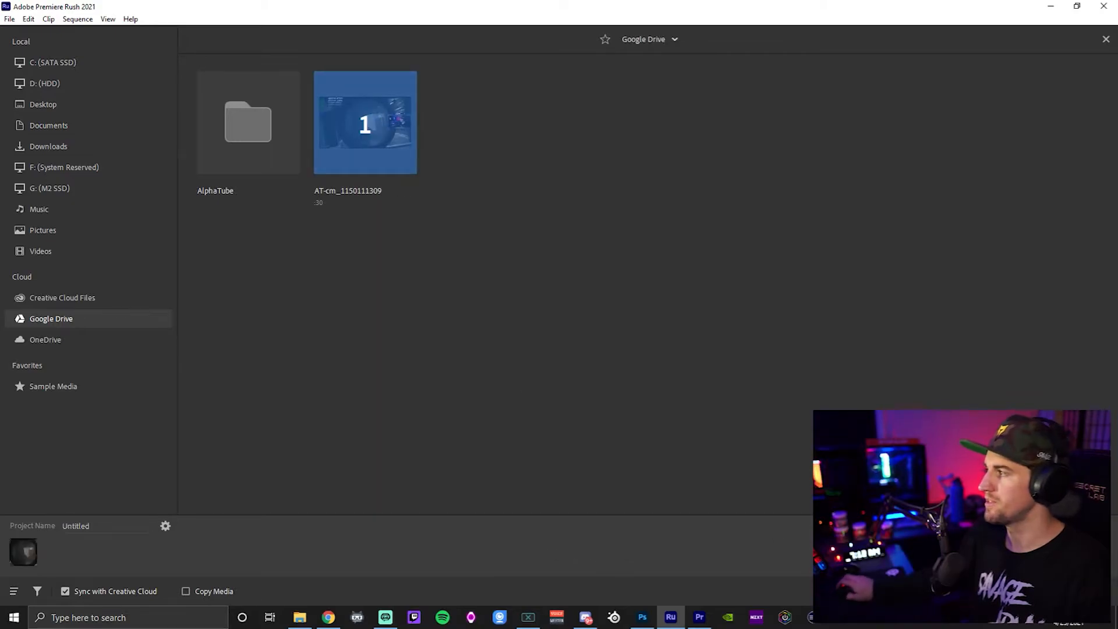
click(1087, 591)
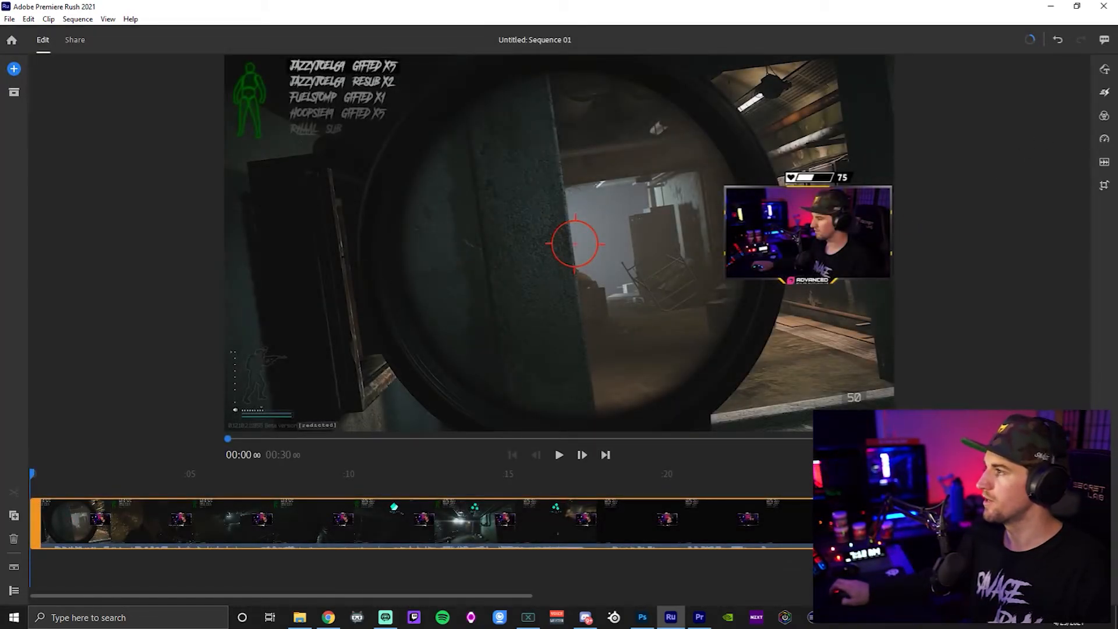
- Duplicate the clip twice and stack both copies on separate tracks above the original, all starting at 00:00
click(15, 517)
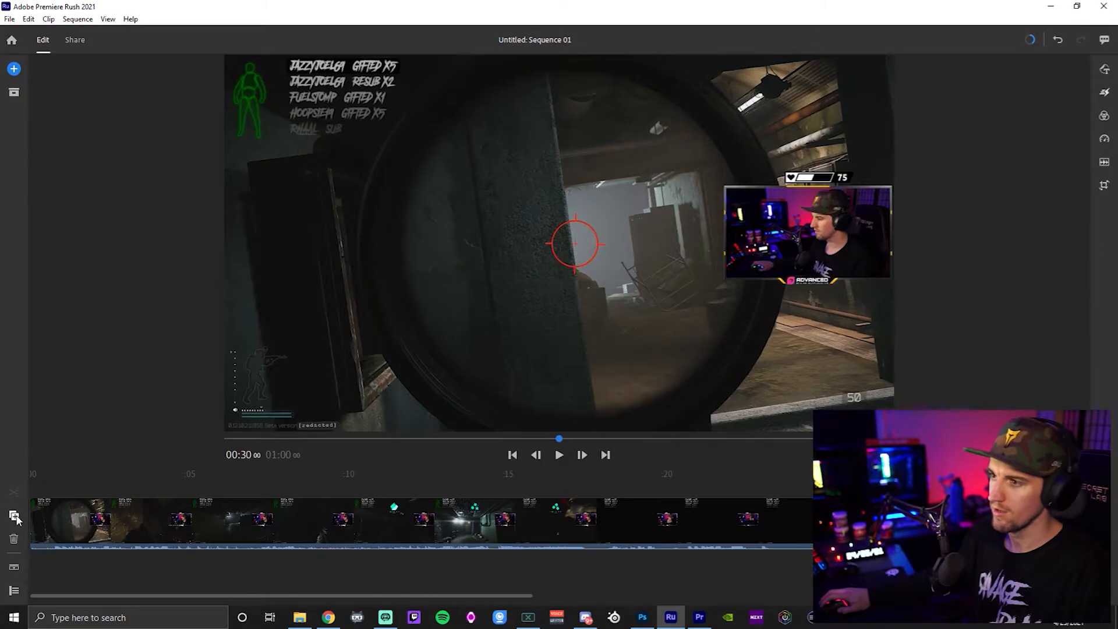
drag(492, 491, 32, 492)
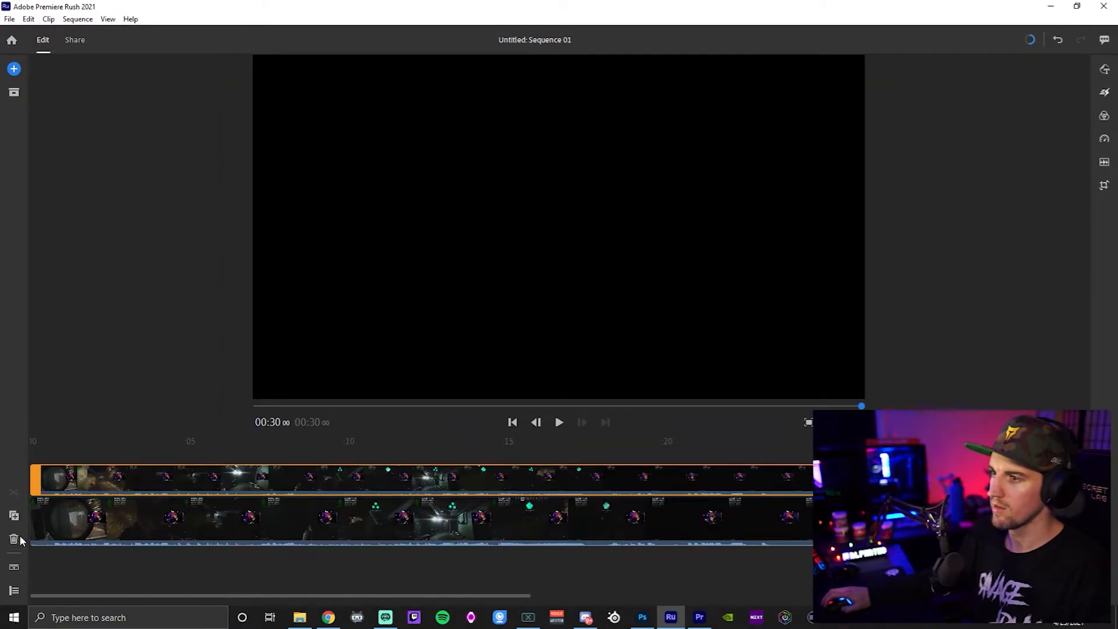
click(14, 517)
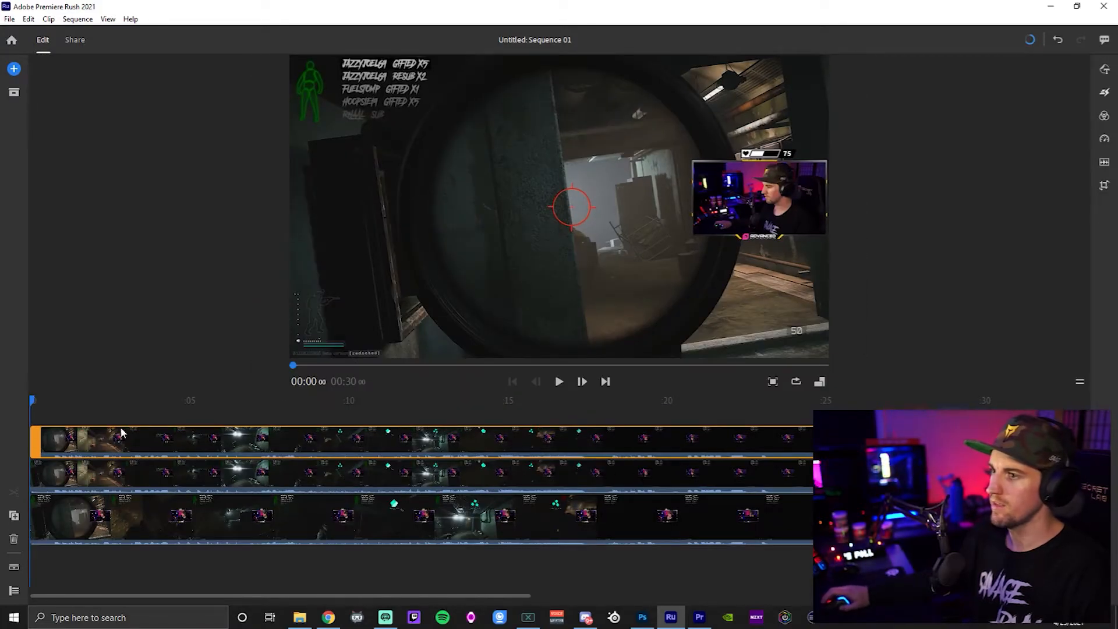
- Change the new project's sequence to the 9:16 (Portrait) aspect ratio
click(78, 19)
mouse_move(100, 49)
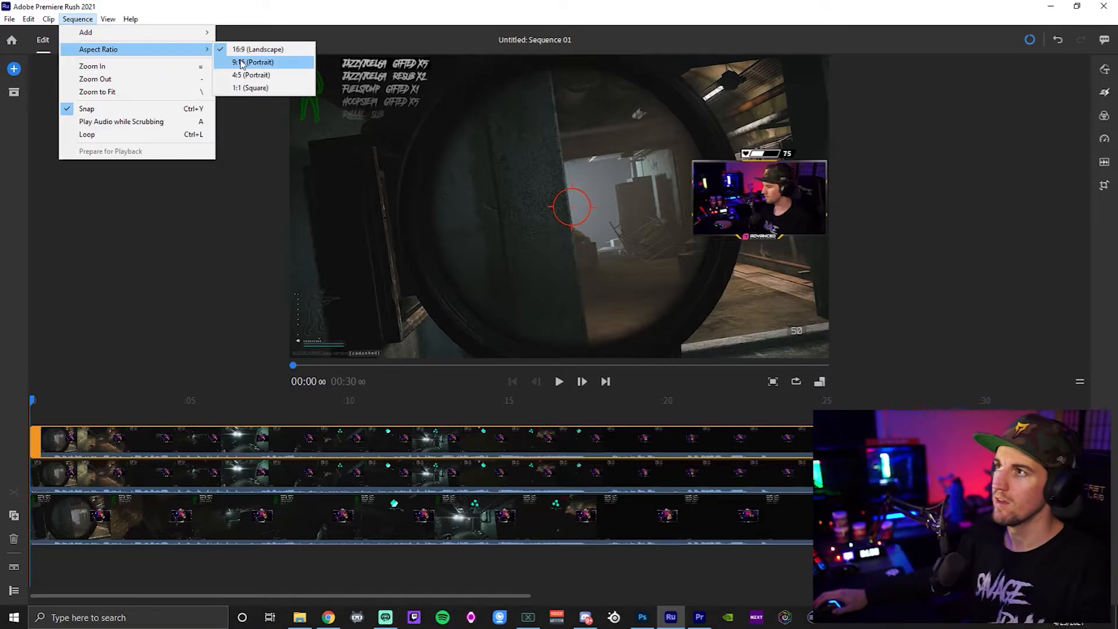
click(240, 61)
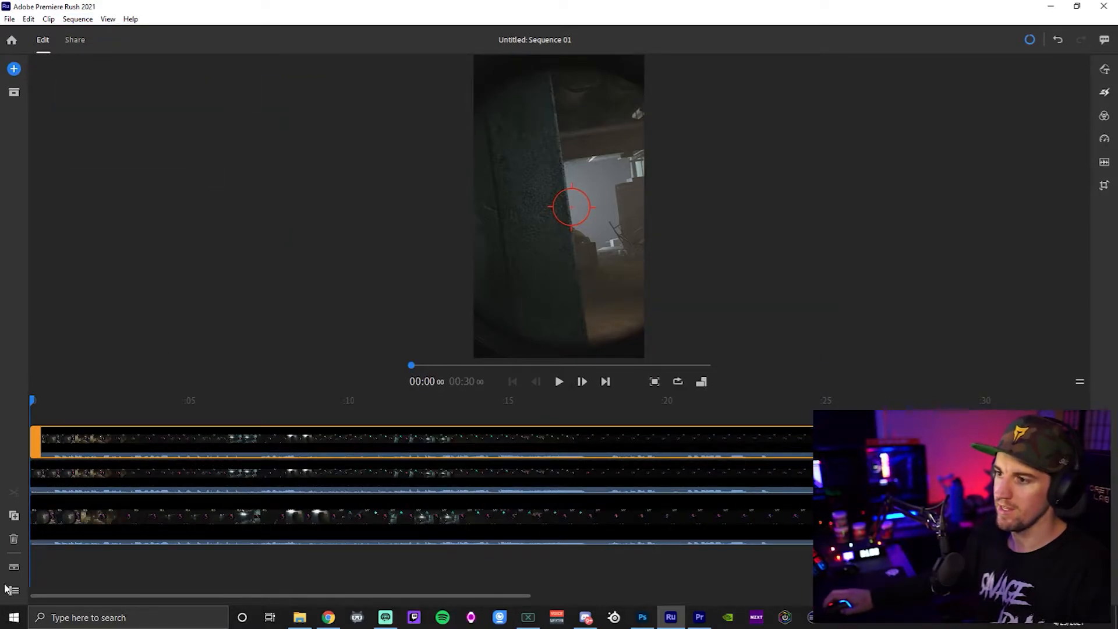
- Scale the uppermost clip to about 144, crop it to the webcam, and place it near the frame's upper edge at about -527, 217
click(585, 258)
drag(575, 246, 447, 221)
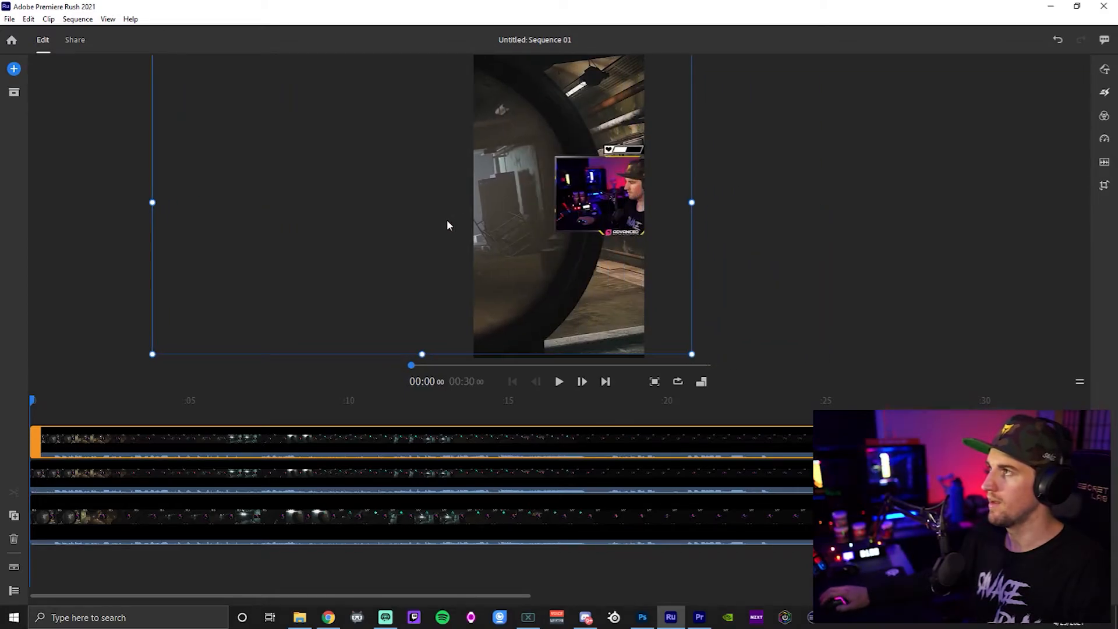
drag(551, 223, 544, 112)
drag(626, 106, 593, 109)
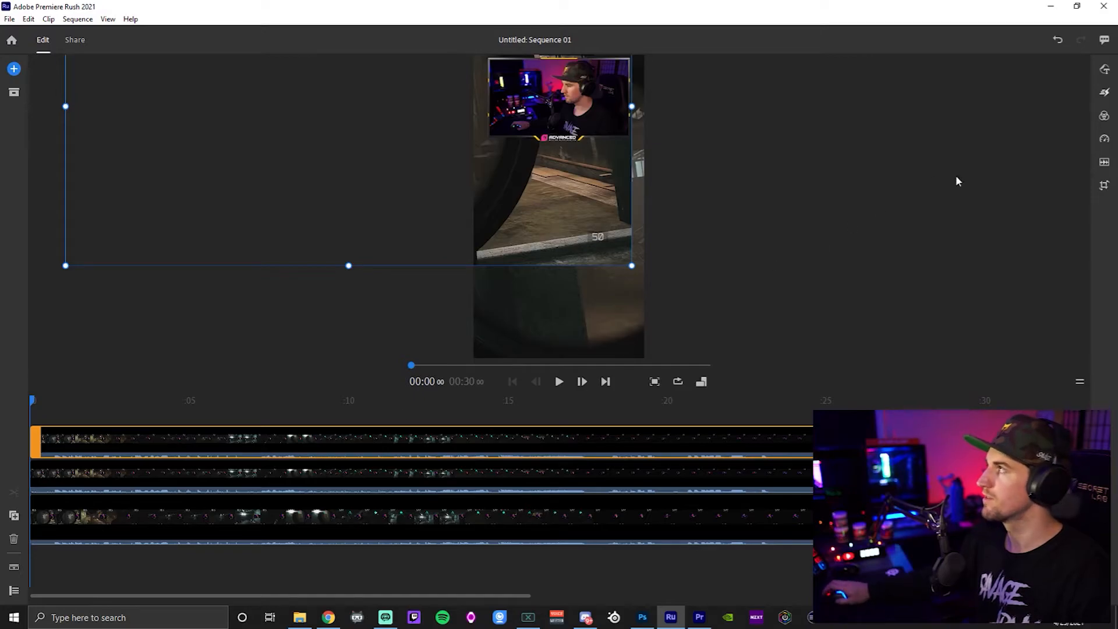
click(1104, 185)
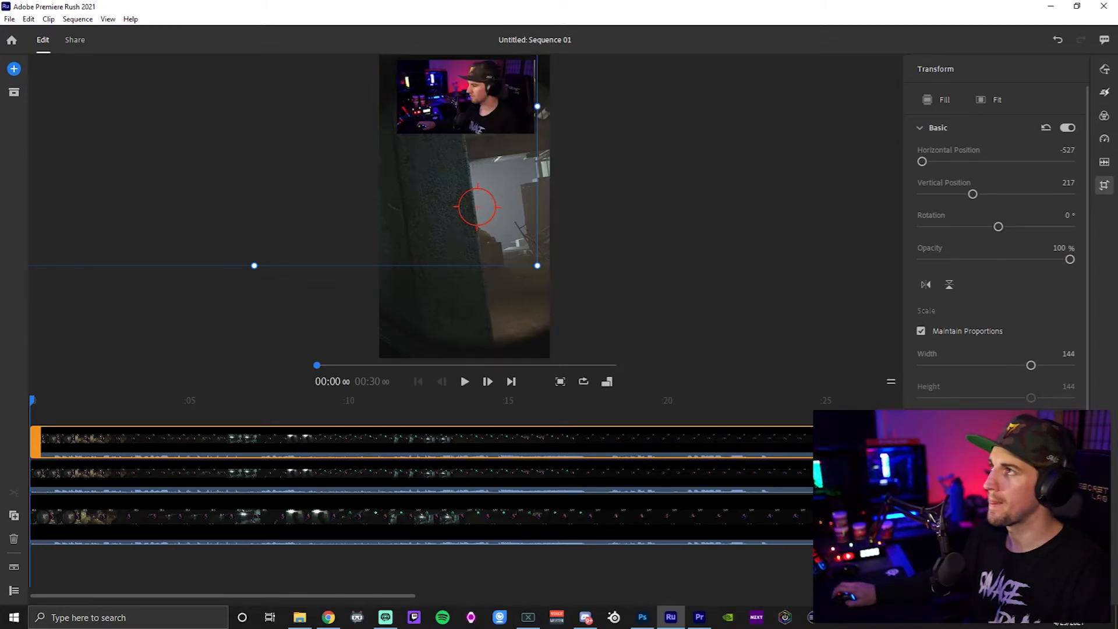
- Scale the middle gameplay clip to about 91 and position it beneath the webcam at about 358 horizontal, 704 vertical
click(413, 470)
mouse_move(469, 227)
mouse_down()
mouse_move(451, 222)
mouse_move(461, 209)
mouse_up()
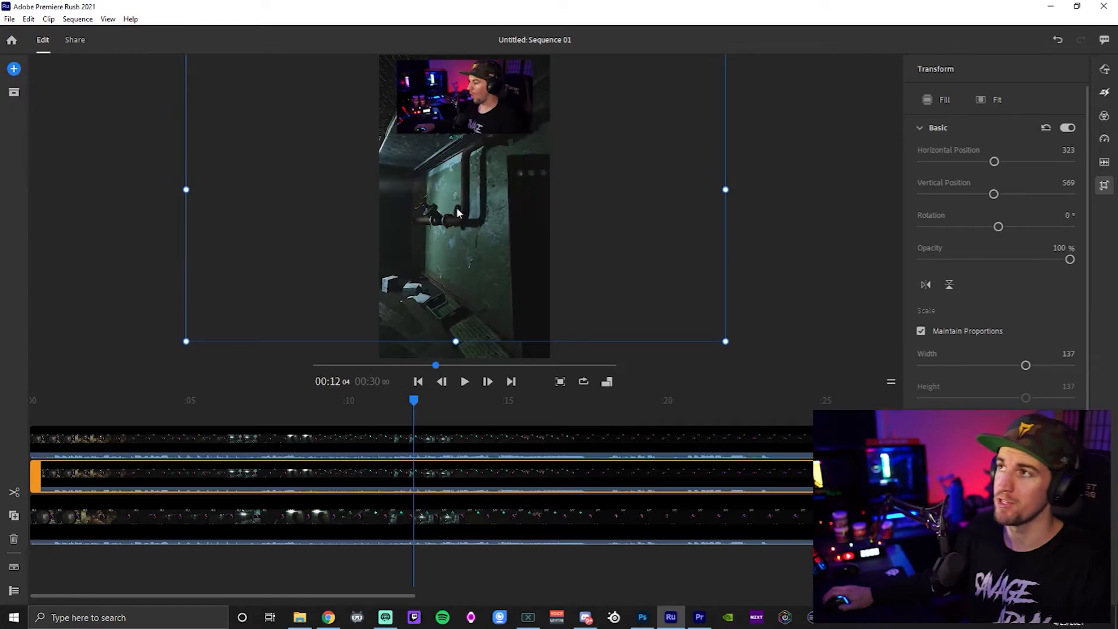
drag(184, 188, 264, 187)
drag(438, 182, 460, 222)
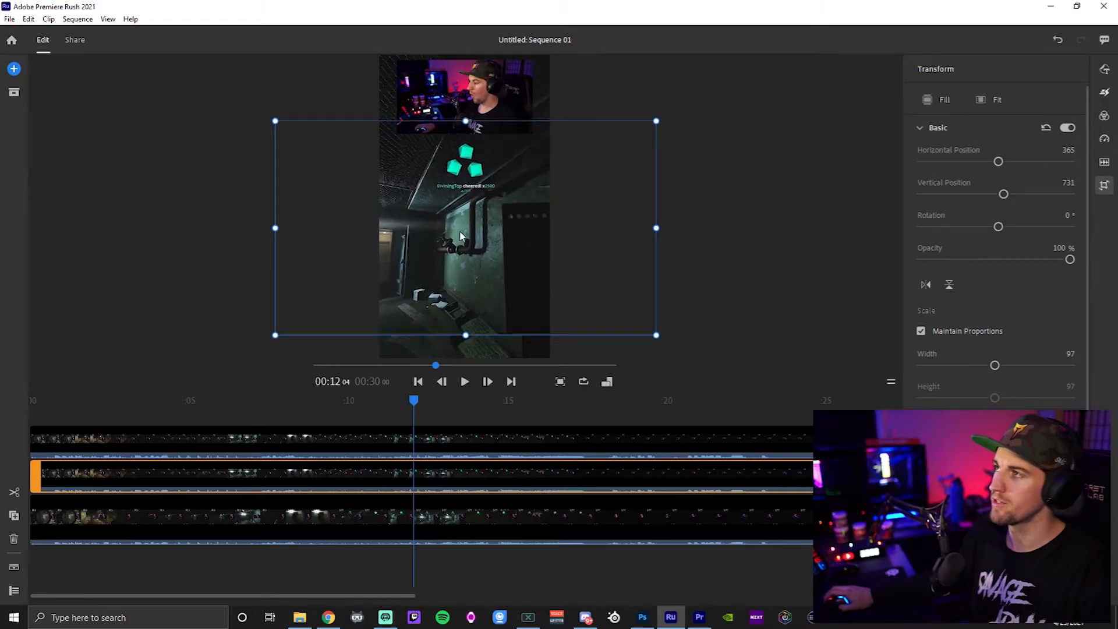
mouse_move(465, 334)
mouse_down()
mouse_move(464, 309)
mouse_move(466, 324)
mouse_up()
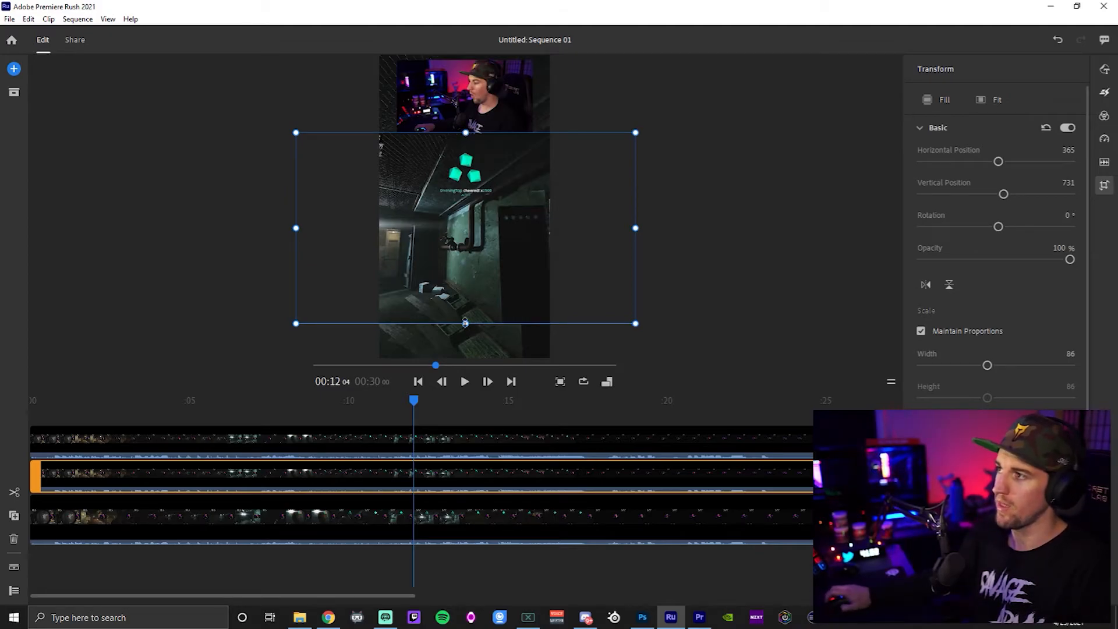
drag(465, 289, 459, 314)
drag(462, 165, 463, 142)
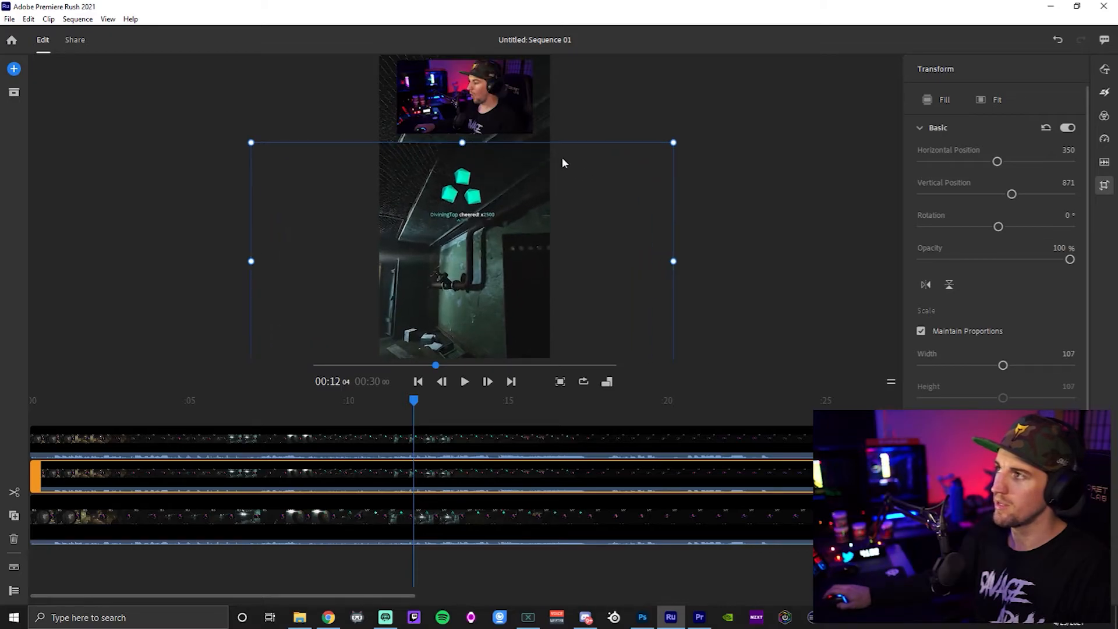
mouse_move(462, 142)
mouse_down()
mouse_move(461, 172)
mouse_move(461, 160)
mouse_up()
drag(473, 222, 474, 182)
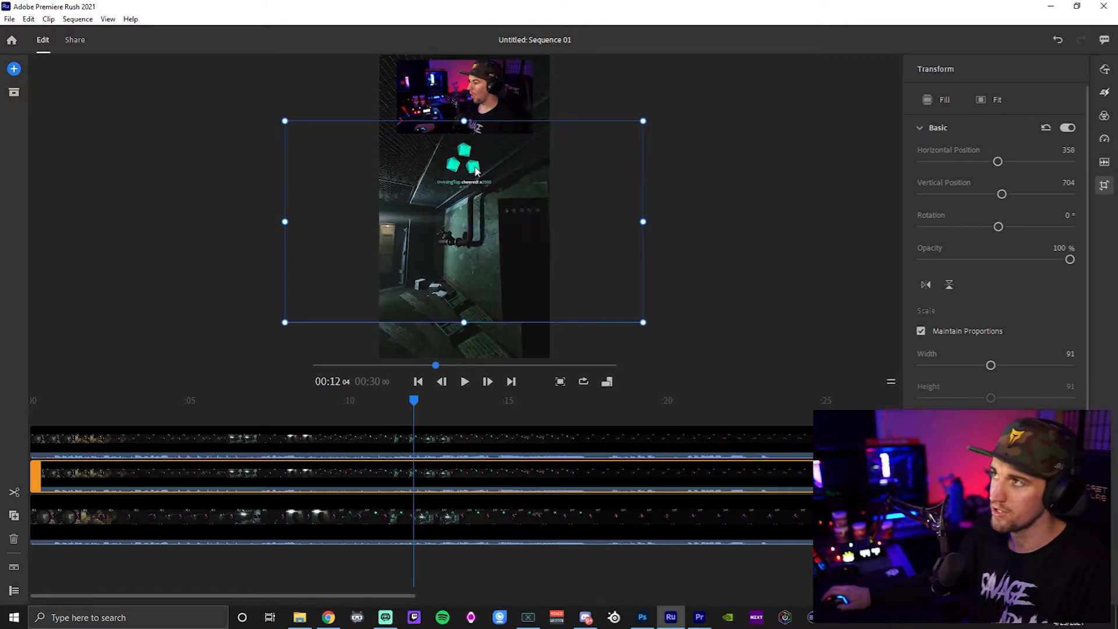
- Scale the background clip on the lowest track to about 137 and position it at about 371, 648 to fill the frame
click(490, 342)
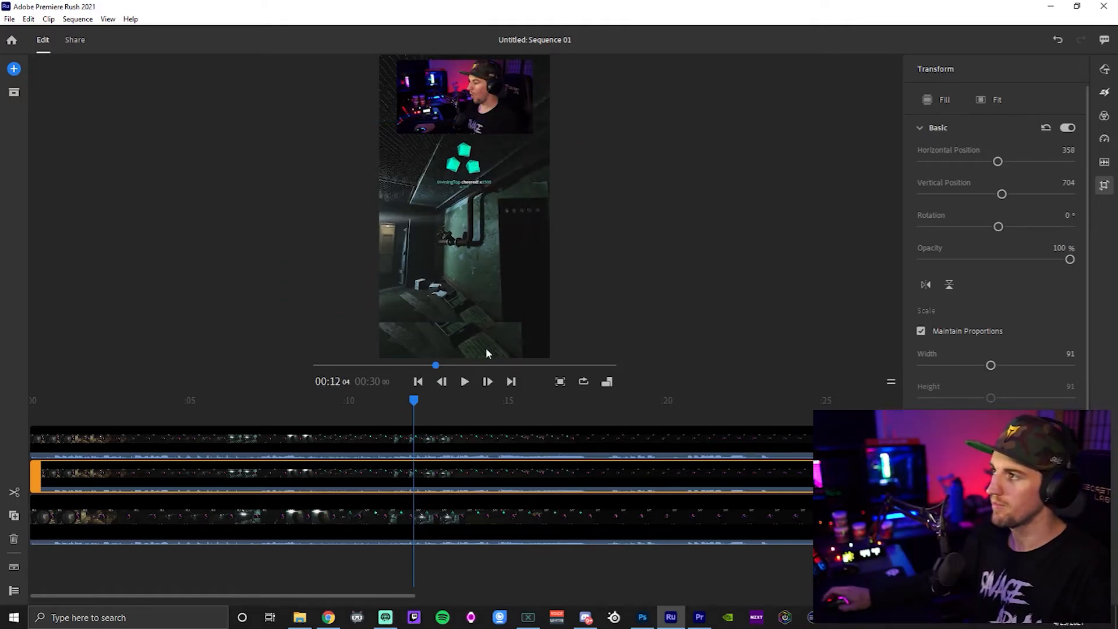
click(444, 515)
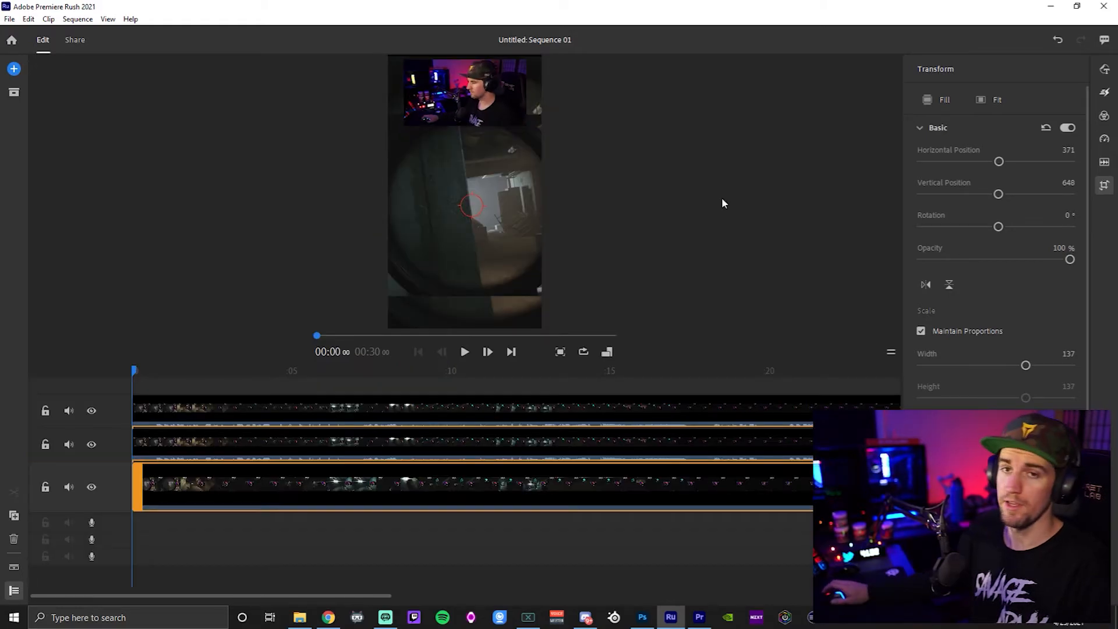
- Open the manual colour adjustments for the background clip on the lowest track
click(495, 317)
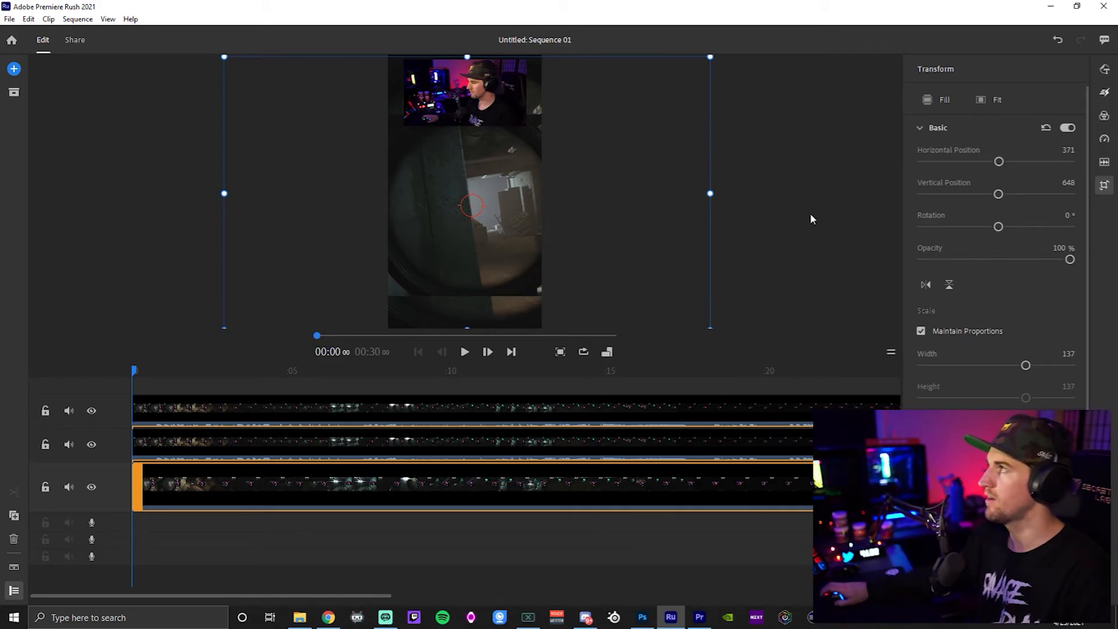
click(1104, 115)
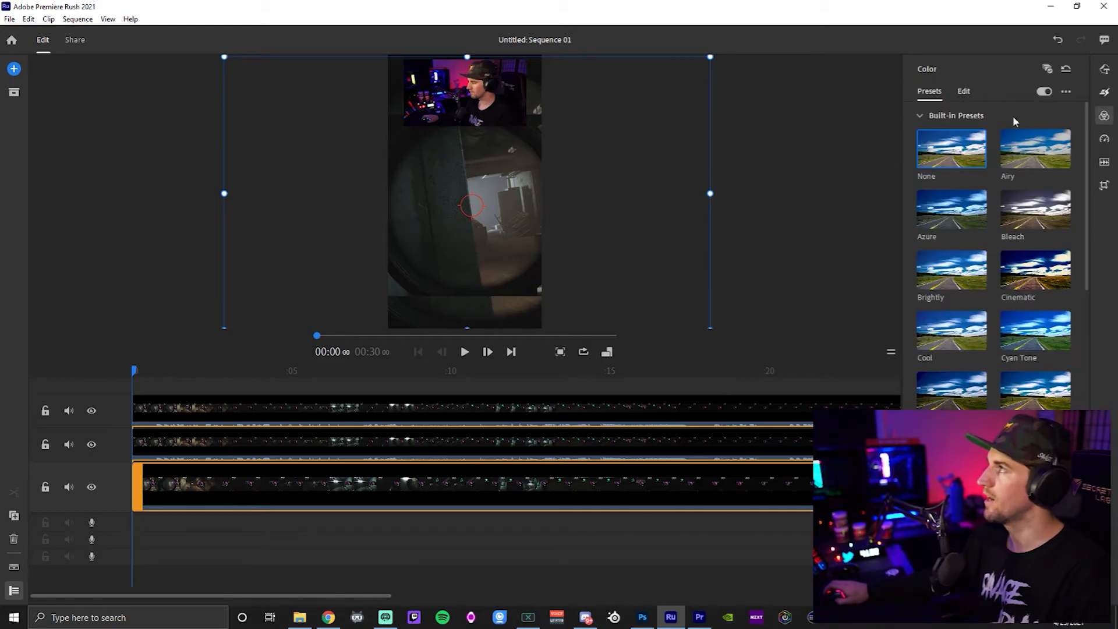
click(964, 92)
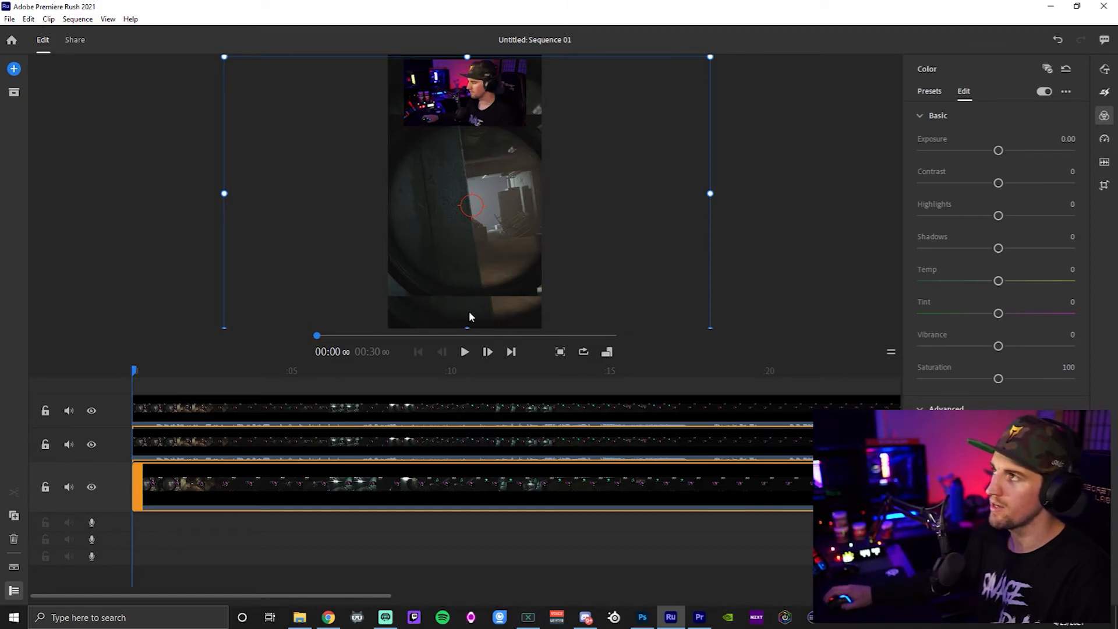
- Shrink the middle gameplay clip proportionally so more of the background layer shows above and below it
click(522, 442)
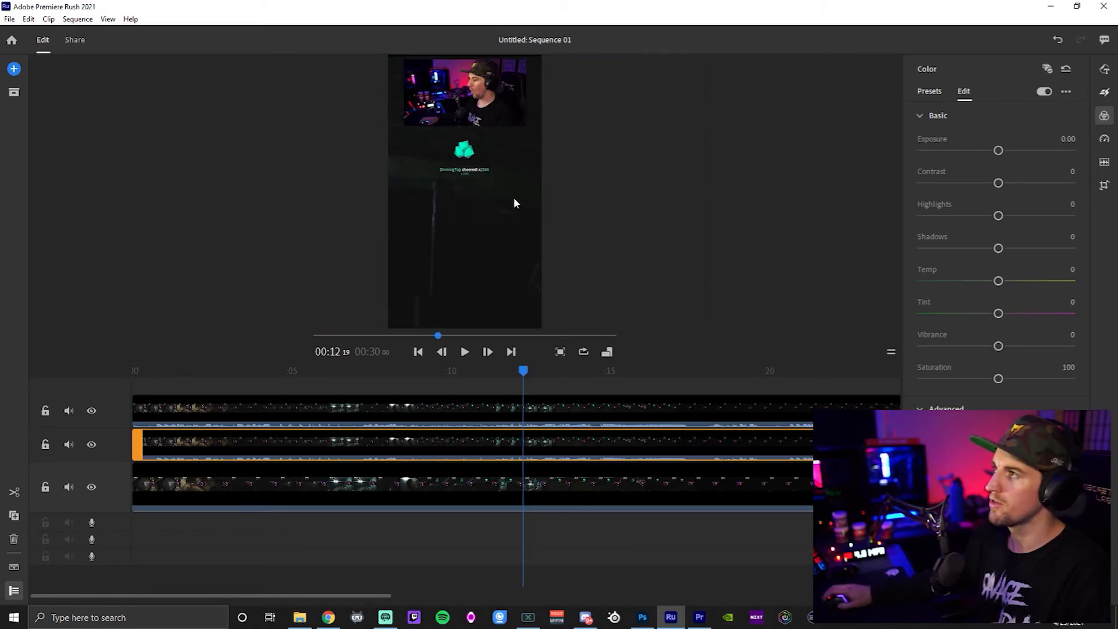
drag(624, 207, 589, 207)
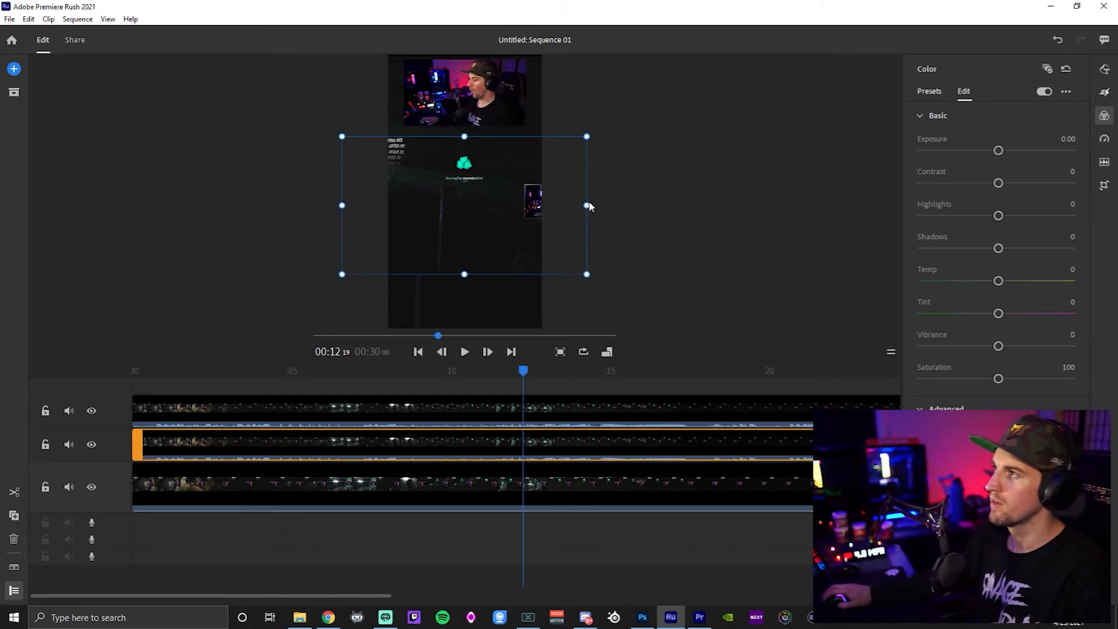
- Play back the opening seconds from 00:00 to review the background layer behind the smaller gameplay clip
click(536, 488)
drag(443, 336, 318, 336)
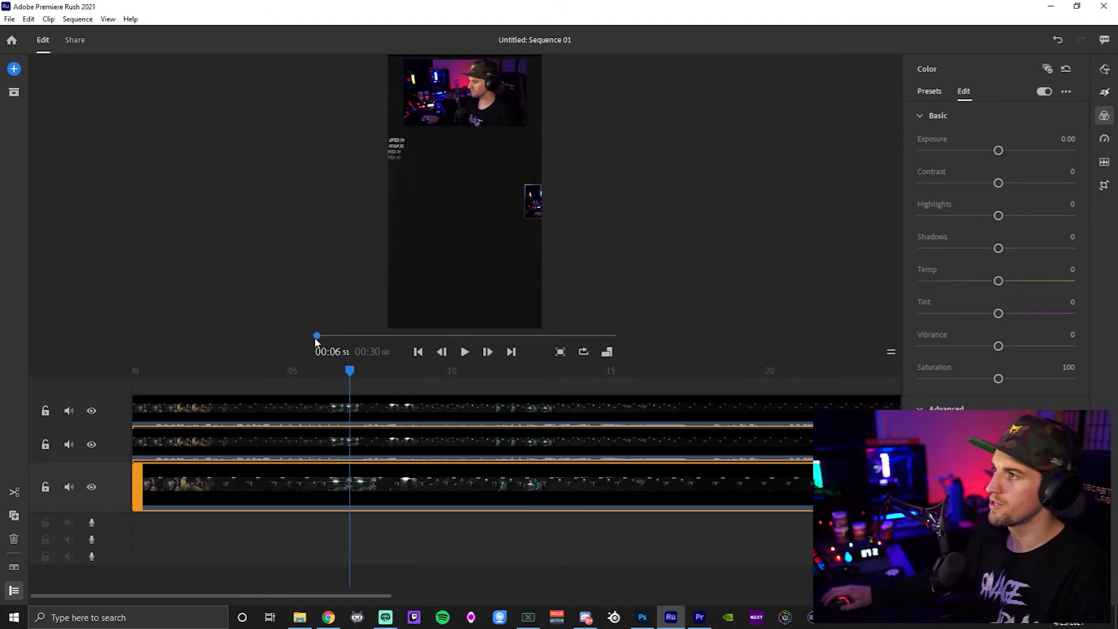
click(465, 351)
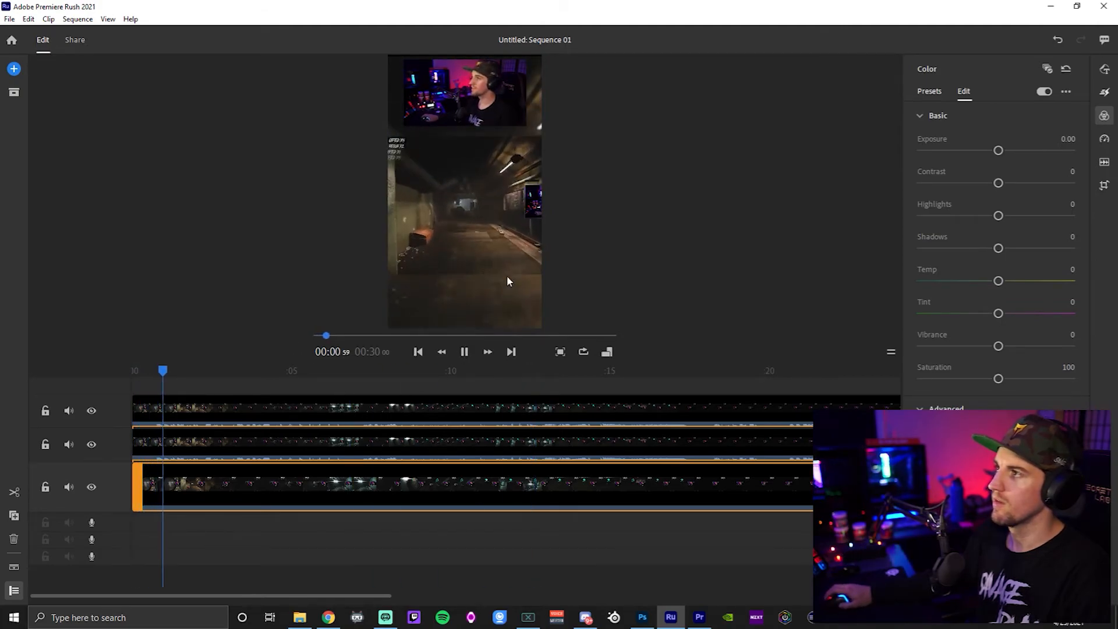
click(465, 353)
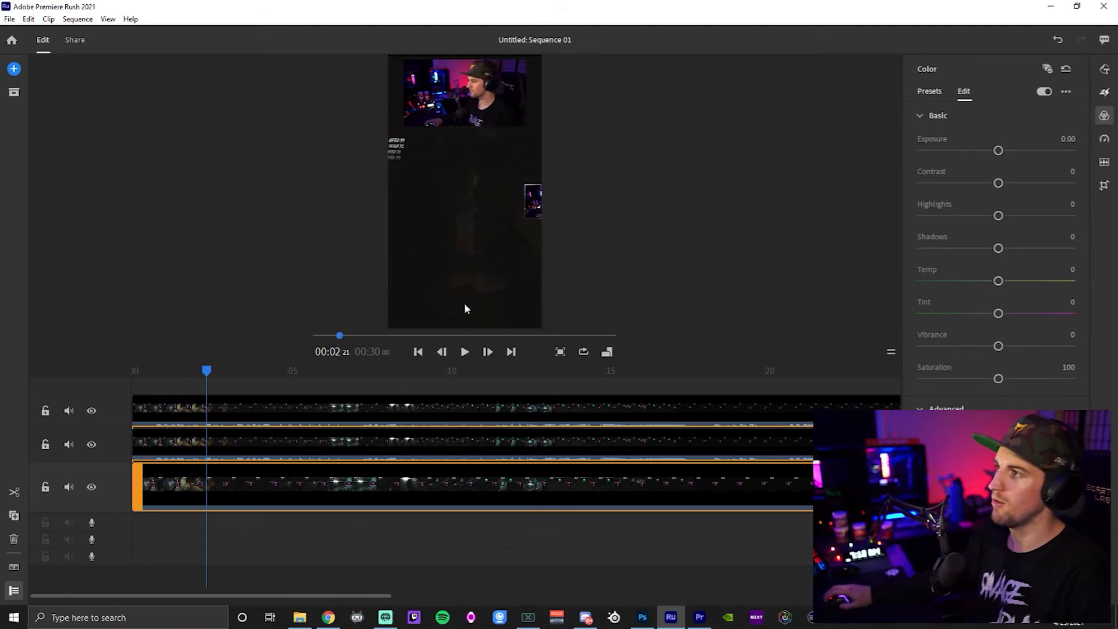
click(465, 353)
drag(350, 336, 315, 336)
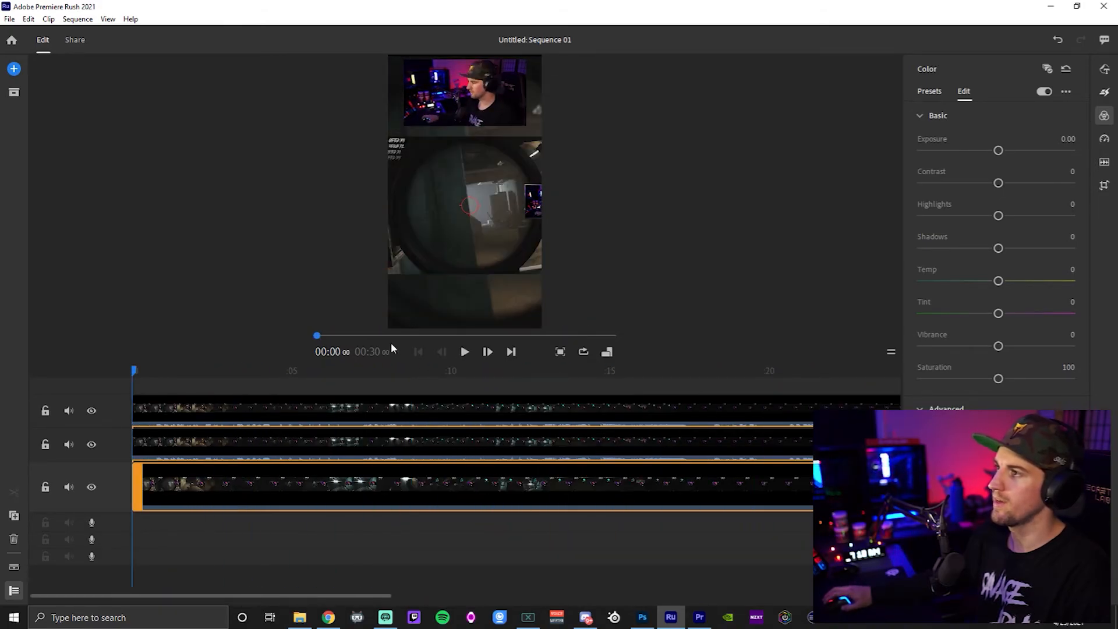
click(465, 353)
click(465, 353)
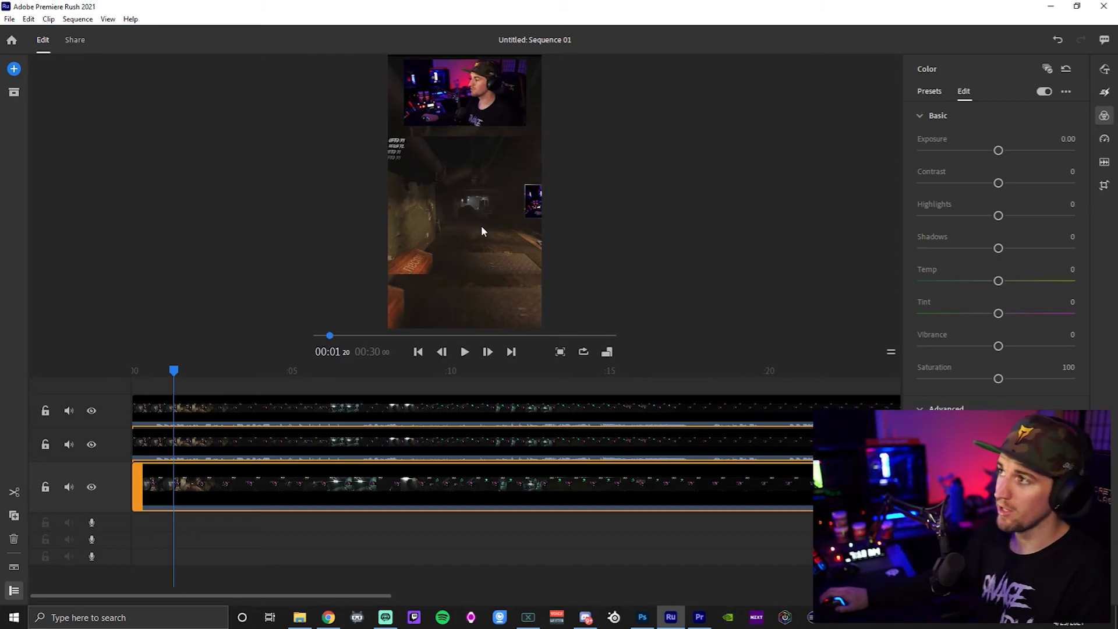
- Enlarge the middle gameplay clip proportionally until its side overlays fall outside the frame and its upper edge reaches behind the webcam
click(452, 239)
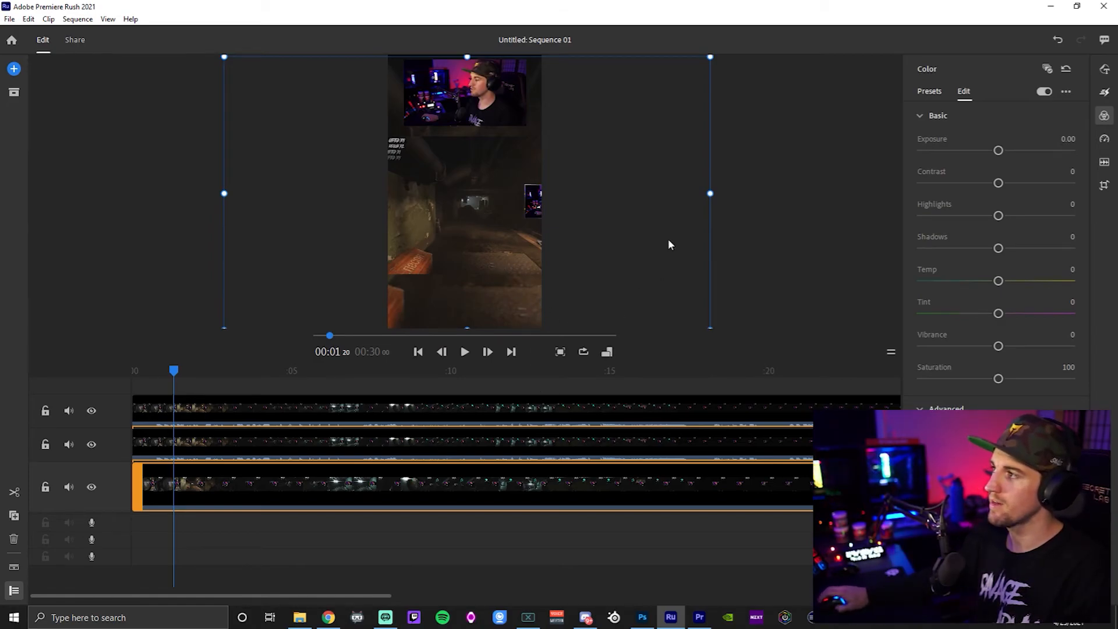
mouse_move(709, 194)
mouse_down()
mouse_move(738, 190)
mouse_move(694, 190)
mouse_move(706, 189)
mouse_up()
click(632, 445)
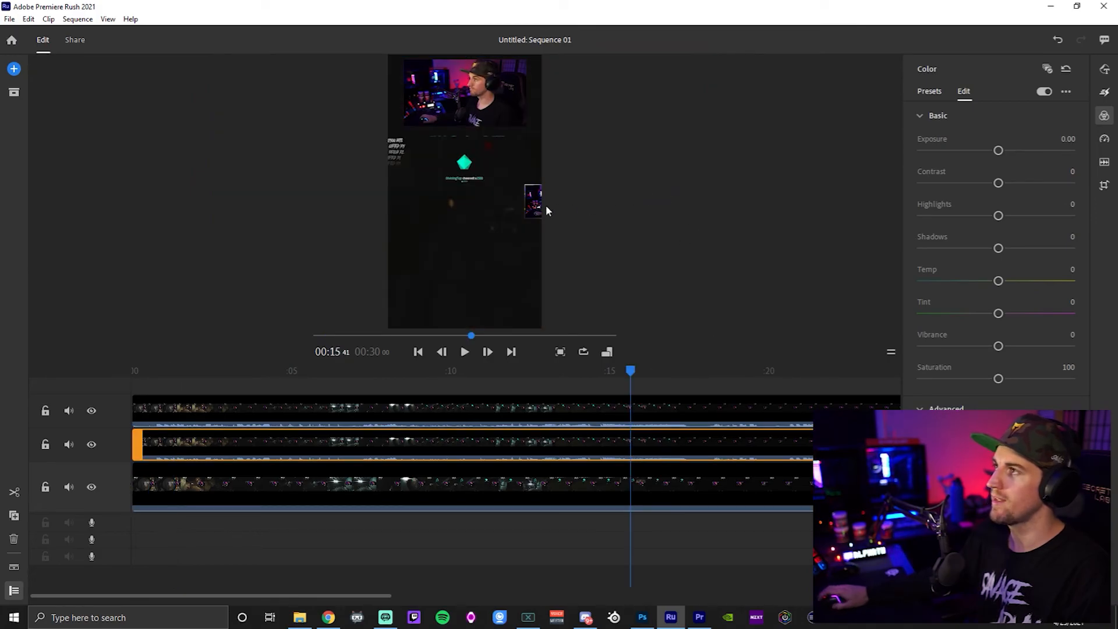
drag(588, 207, 649, 205)
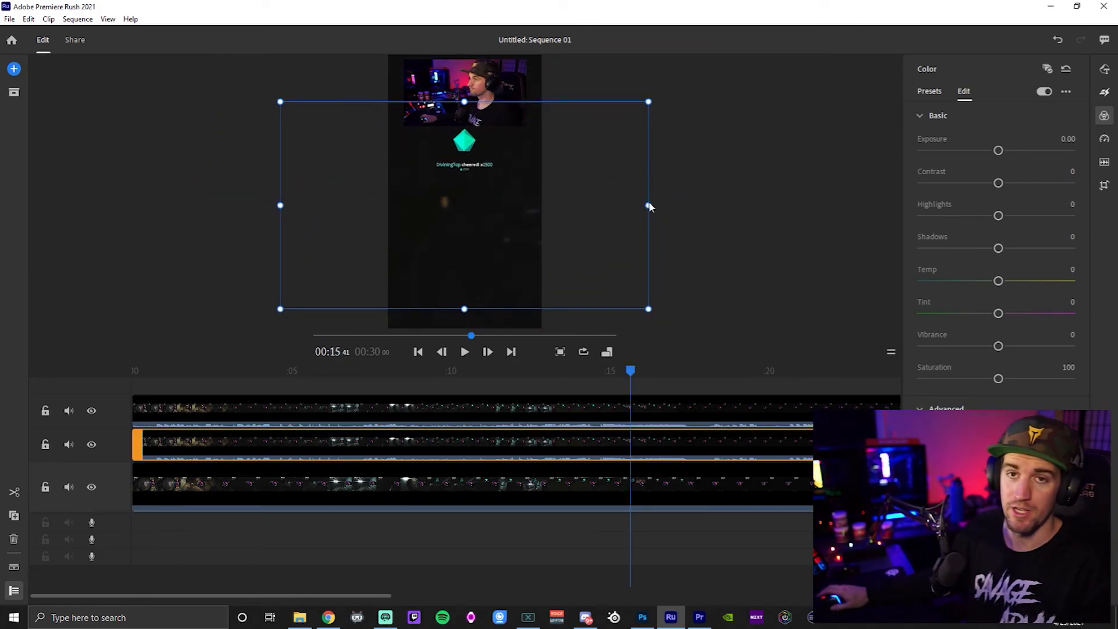